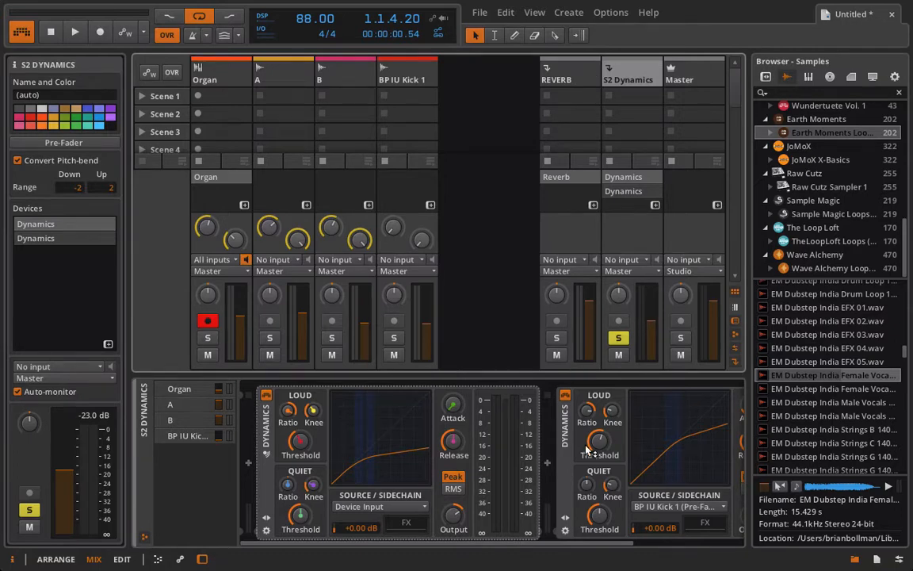
# Inspect the two Dynamics devices on the S2 Dynamics effect track and play the project briefly.
pyautogui.hscroll(3, 587, 450)
pyautogui.hscroll(-3, 587, 442)
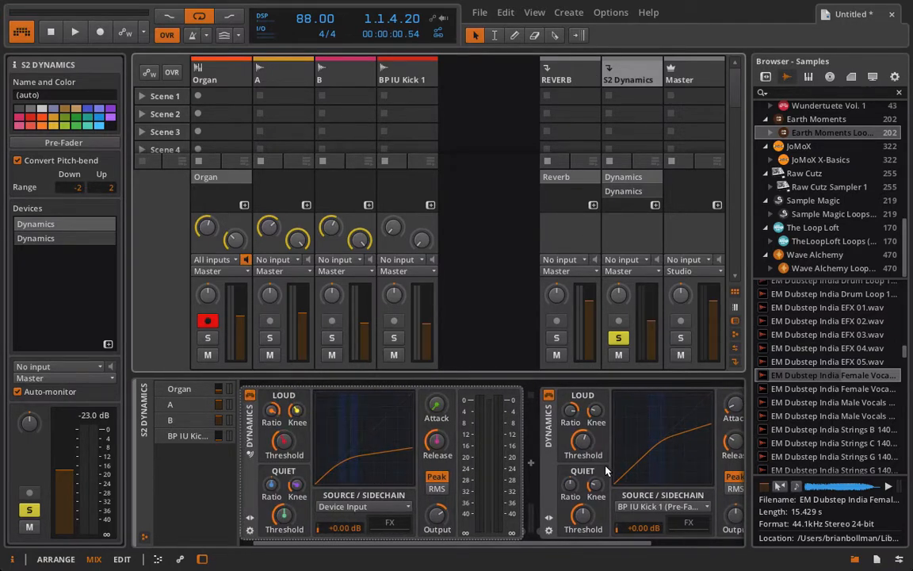
pyautogui.hscroll(2, 325, 444)
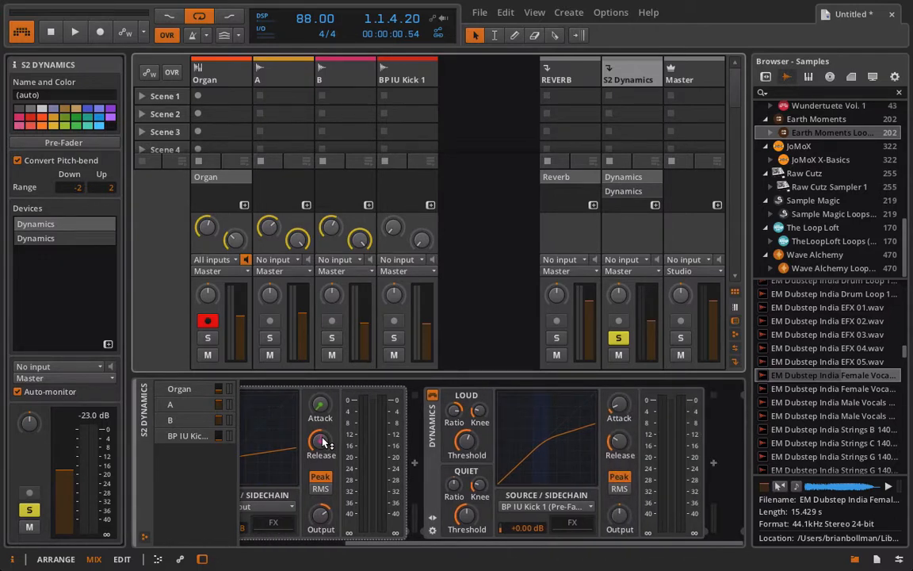
pyautogui.press('space')
# Create a new project and close the previous modified project without saving its changes.
pyautogui.click(480, 12)
pyautogui.click(485, 29)
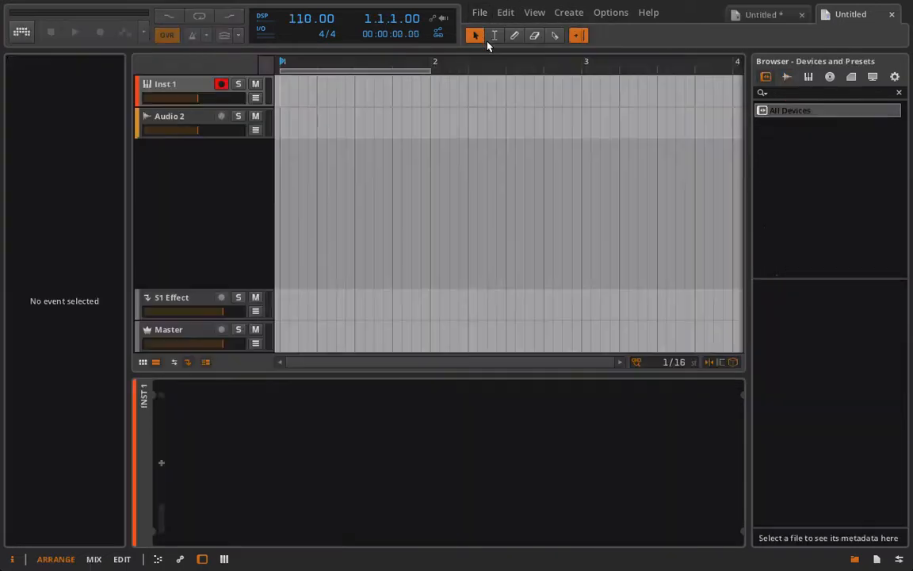
pyautogui.click(757, 15)
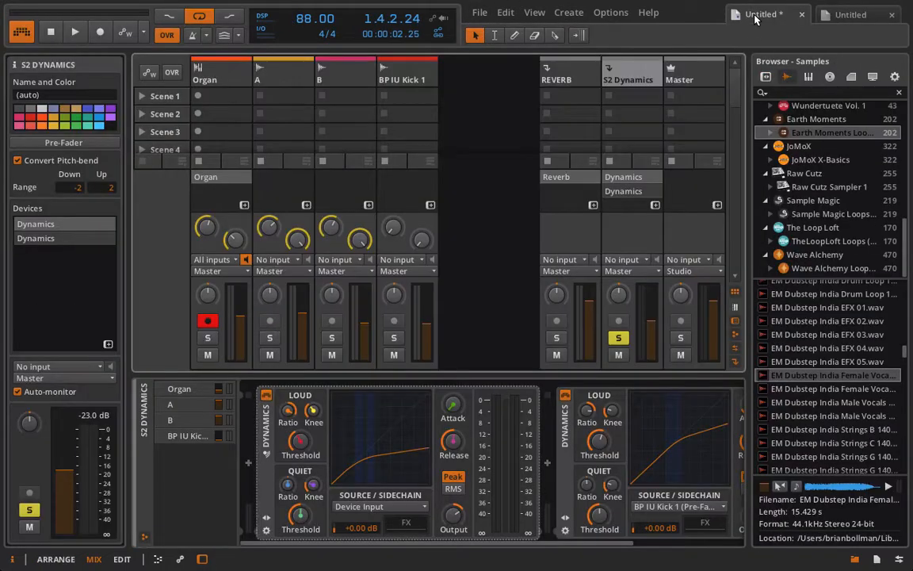
pyautogui.click(803, 15)
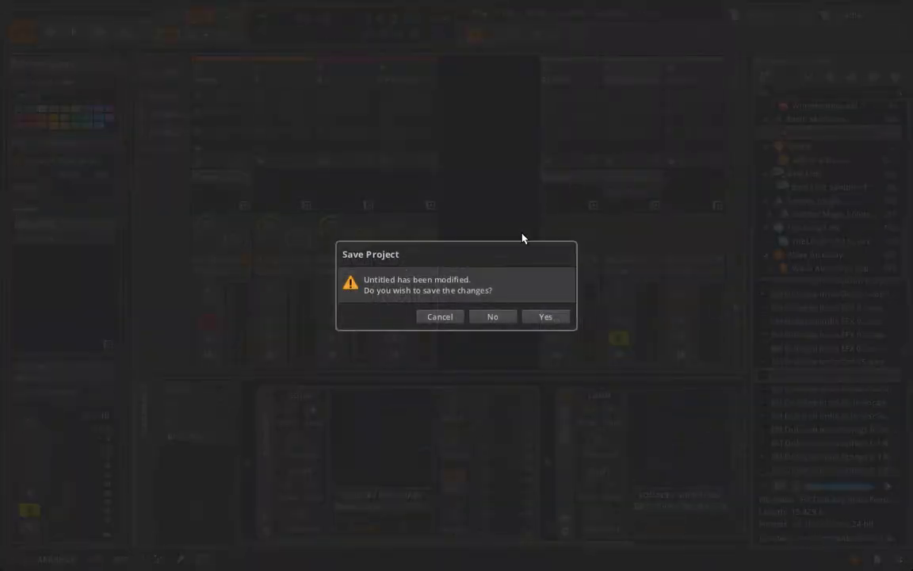
pyautogui.click(493, 316)
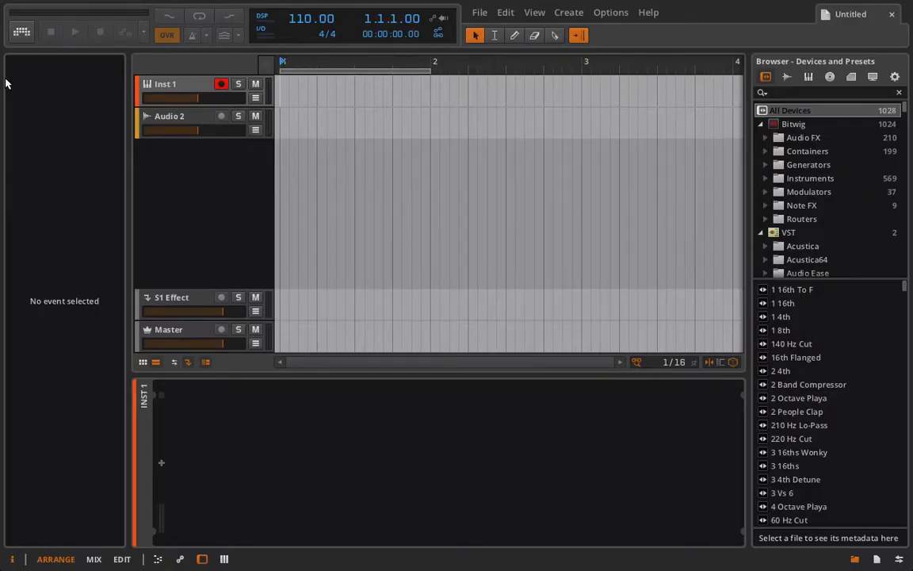
# Activate the audio engine for the new project and add an FX Layer container to the Audio 1 track.
pyautogui.click(21, 34)
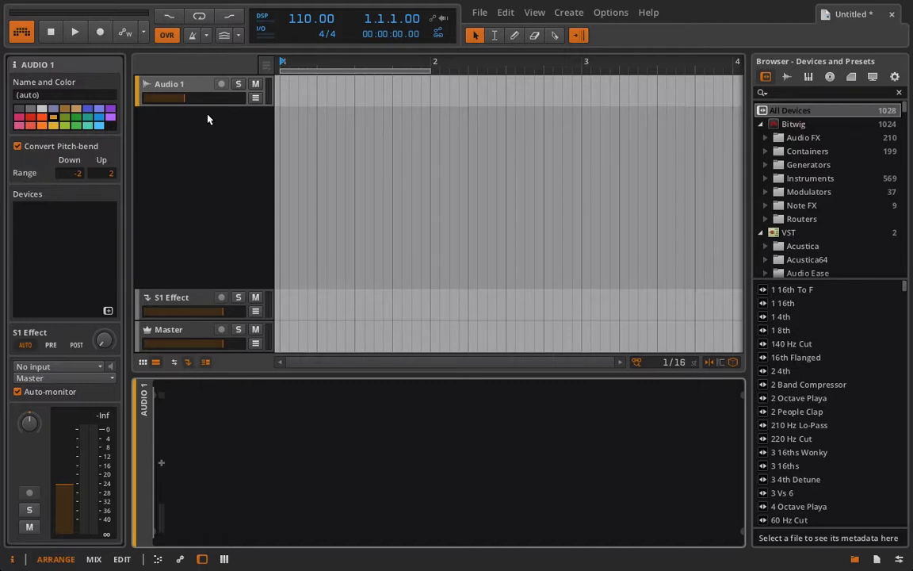
pyautogui.click(161, 466)
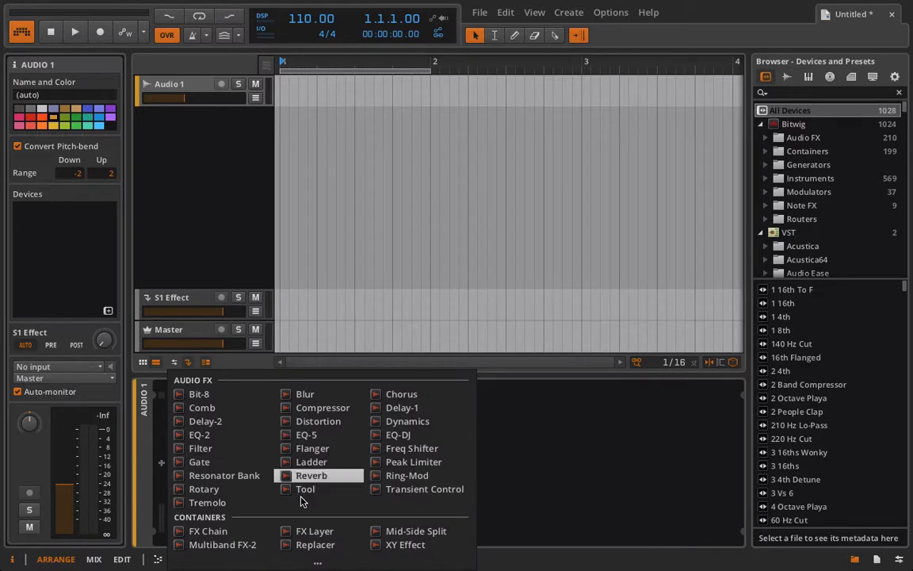
pyautogui.click(306, 539)
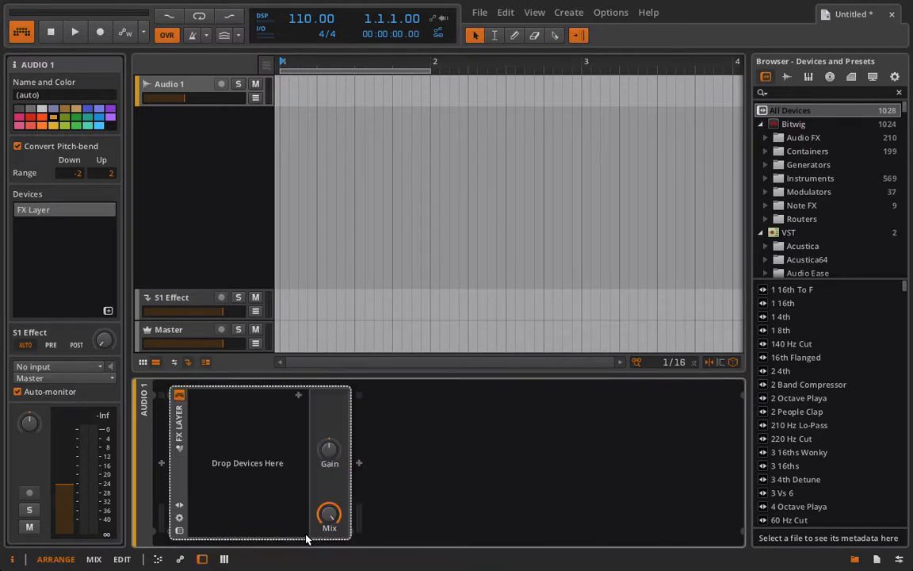
# Duplicate the Audio 1 track with its FX Layer once and delete the copy.
pyautogui.click(180, 87)
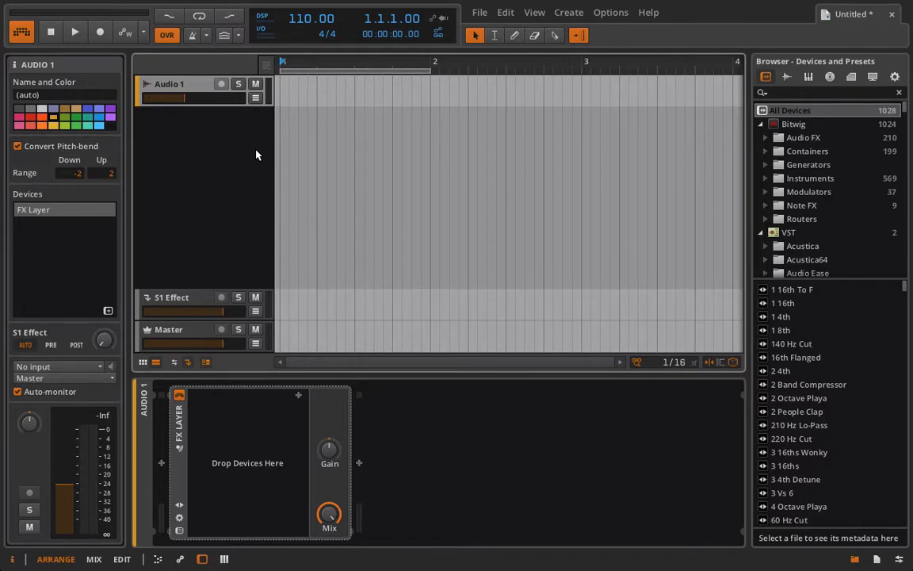
pyautogui.hotkey('ctrl', 'd')
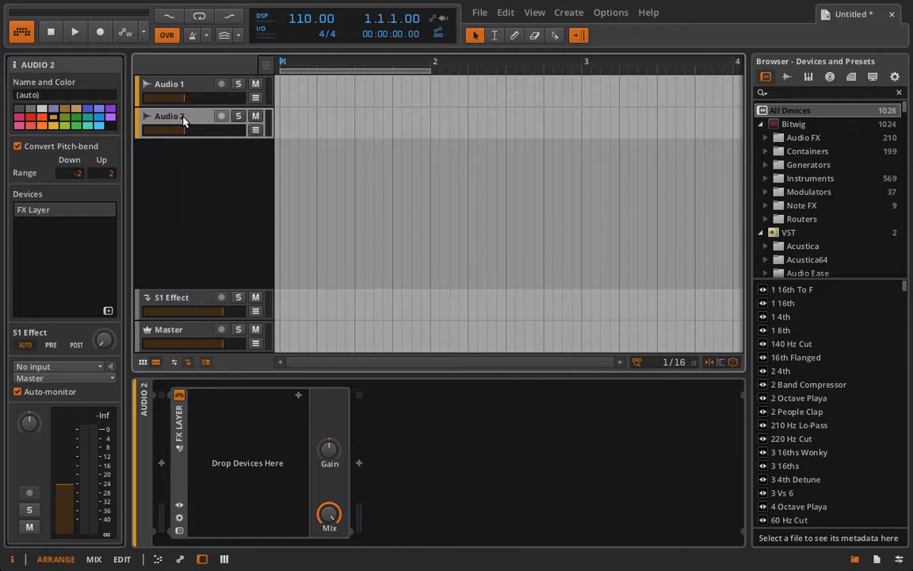
pyautogui.press('Delete')
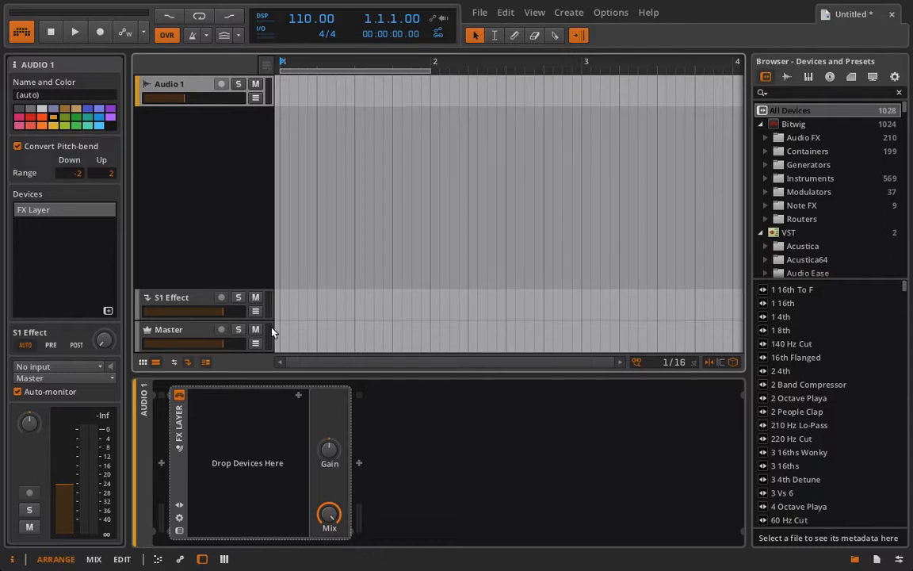
# Duplicate the Audio 1 track four times to make a stack of identical FX Layer tracks.
pyautogui.hotkey('ctrl', 'd')
pyautogui.hotkey('ctrl', 'd')
pyautogui.hotkey('ctrl', 'd')
pyautogui.hotkey('ctrl', 'd')
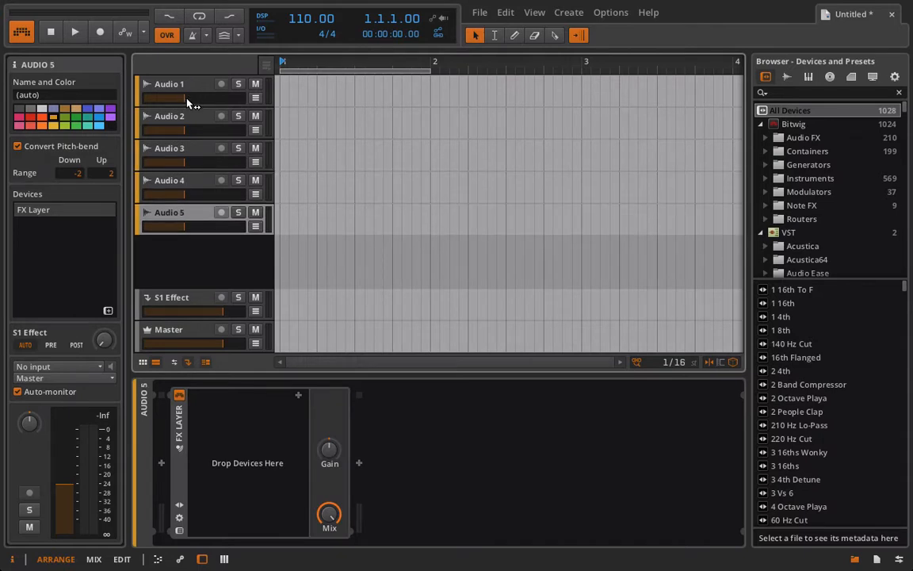
# Raise the Audio 1 track's volume slightly, adjusting it in both the arranger and the mixer.
pyautogui.moveTo(187, 98); pyautogui.dragTo(187, 93)
pyautogui.hotkey('alt', '2')
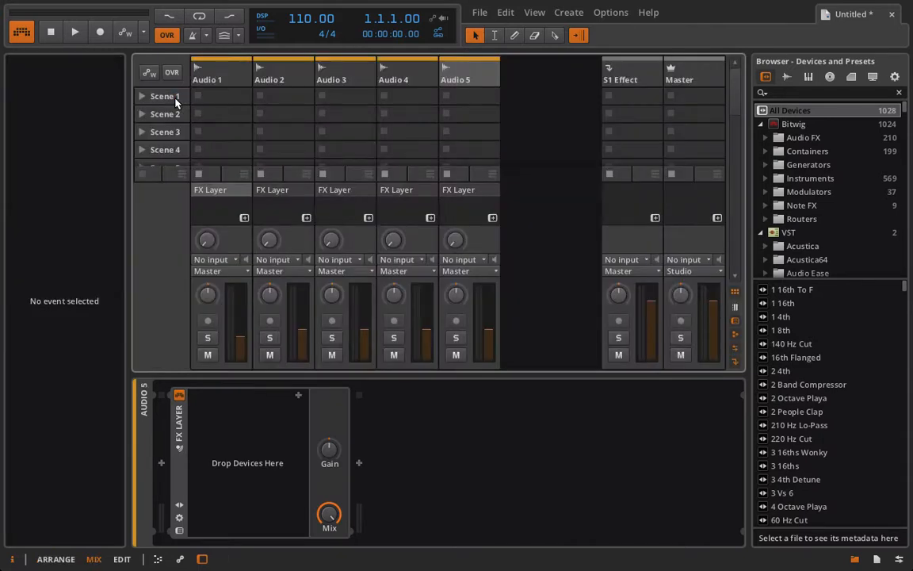
pyautogui.moveTo(241, 343); pyautogui.dragTo(242, 332)
pyautogui.hotkey('alt', '1')
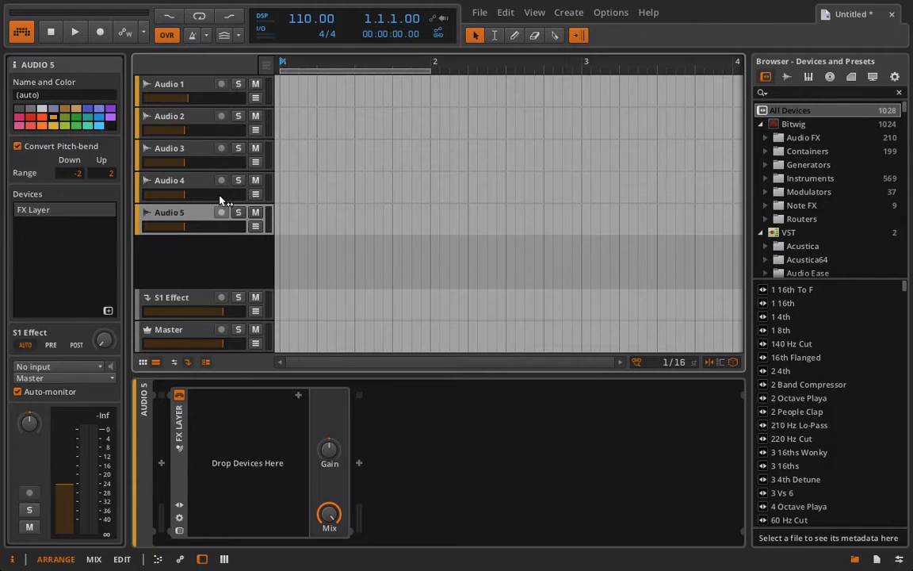
# Delete the duplicated tracks Audio 2 through Audio 5.
pyautogui.keyDown('shift'); pyautogui.click(184, 119); pyautogui.keyUp('shift')
pyautogui.press('Delete')
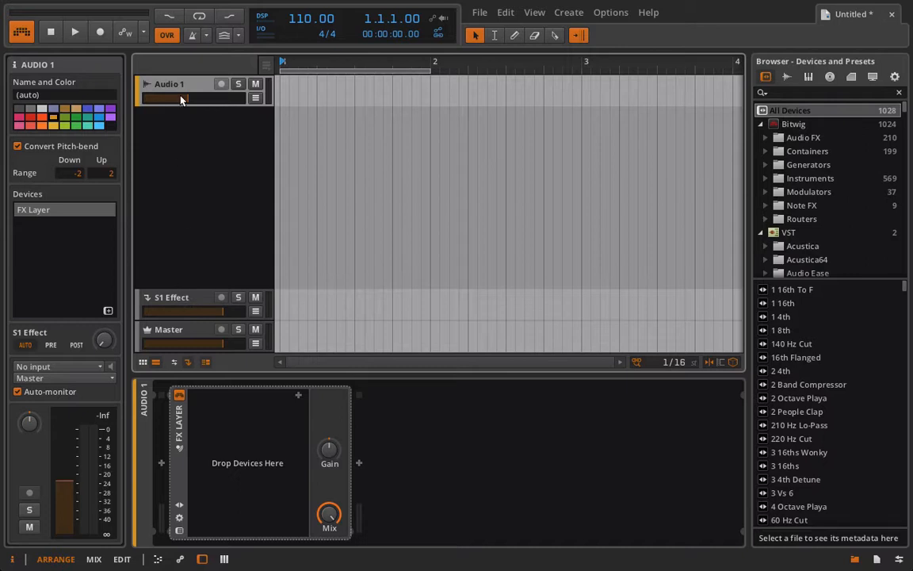
# Create two additional effect tracks alongside S1 Effect.
pyautogui.rightClick(179, 283)
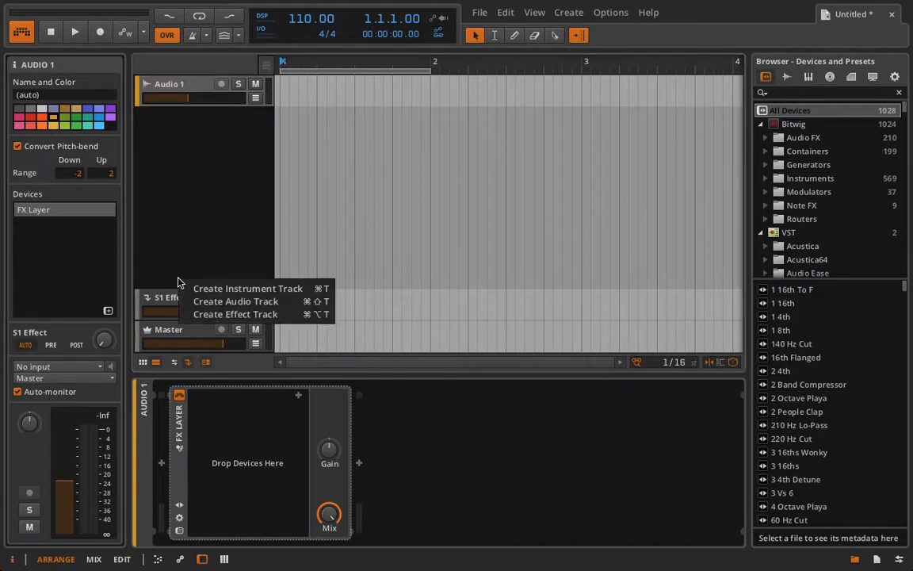
pyautogui.click(194, 315)
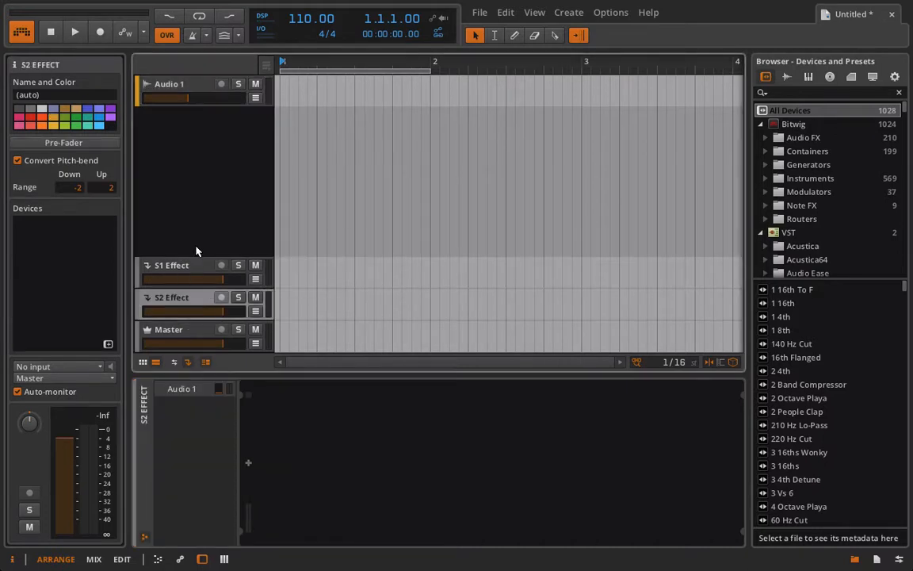
pyautogui.rightClick(197, 251)
pyautogui.click(210, 280)
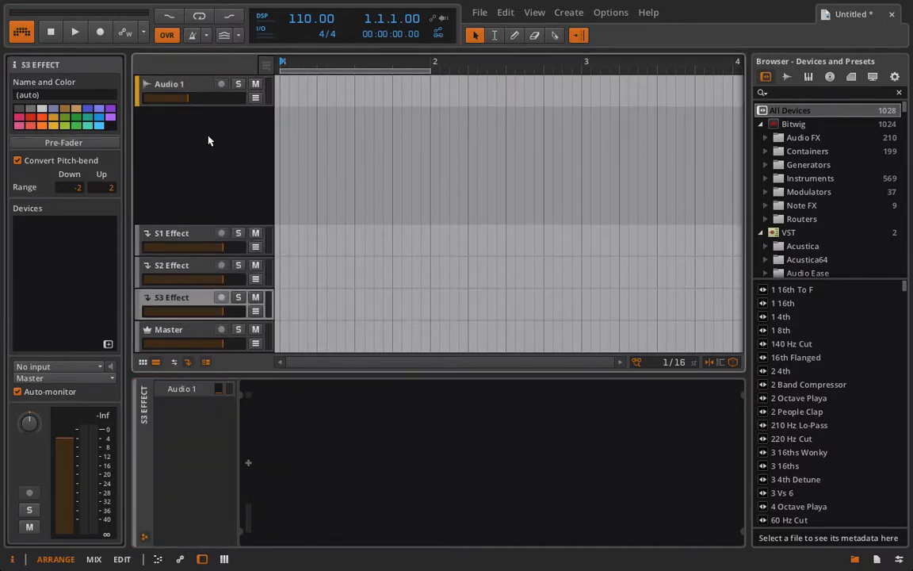
# Examine Audio 1's send controls and the effect tracks in the mixer and the arranger.
pyautogui.click(171, 84)
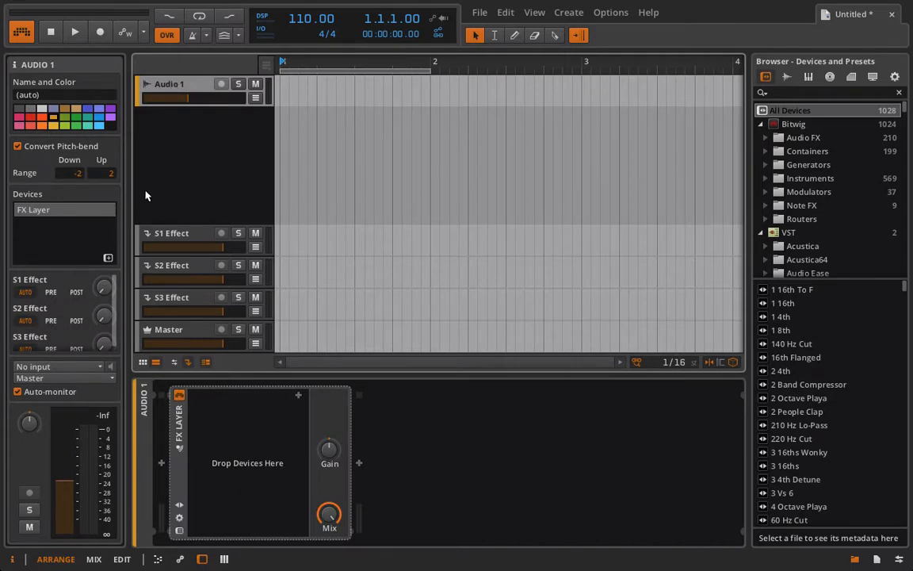
pyautogui.hotkey('alt', '2')
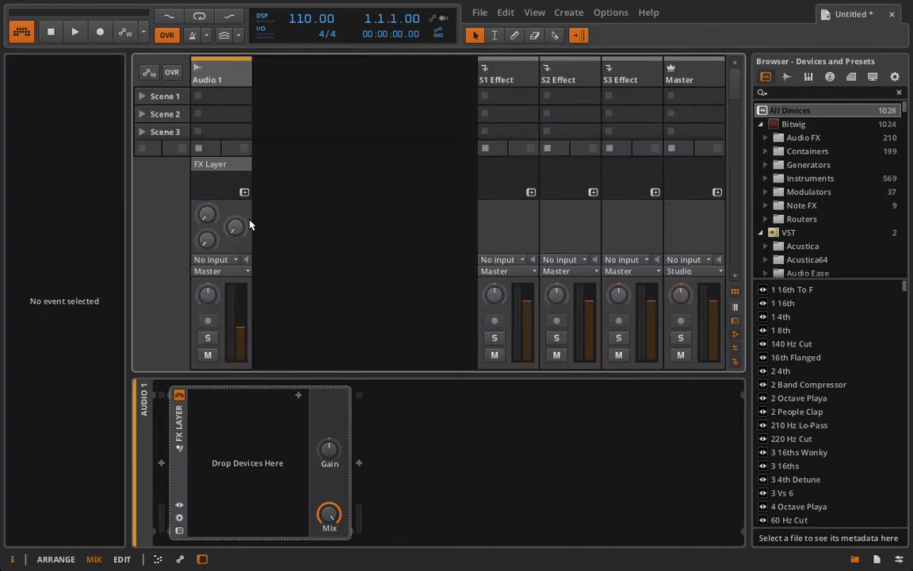
pyautogui.hotkey('alt', '1')
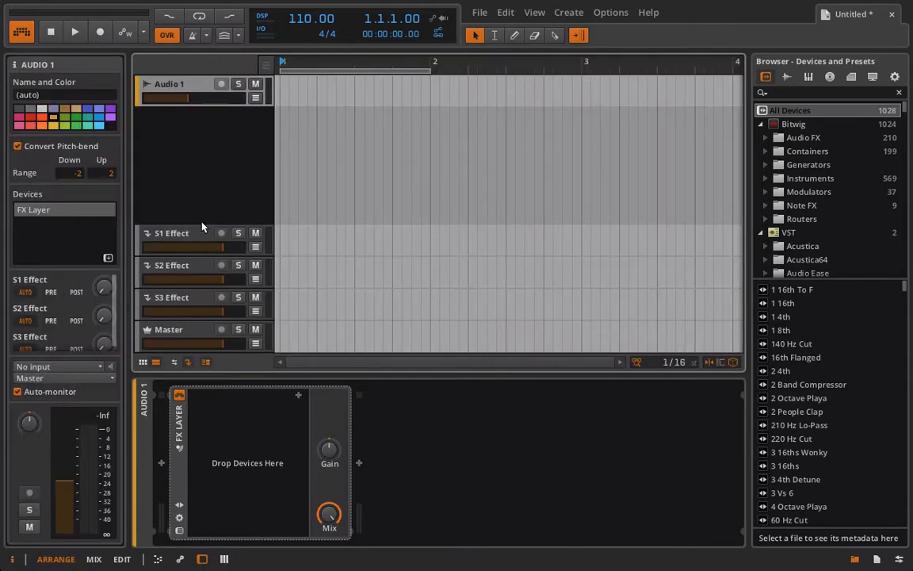
pyautogui.click(170, 234)
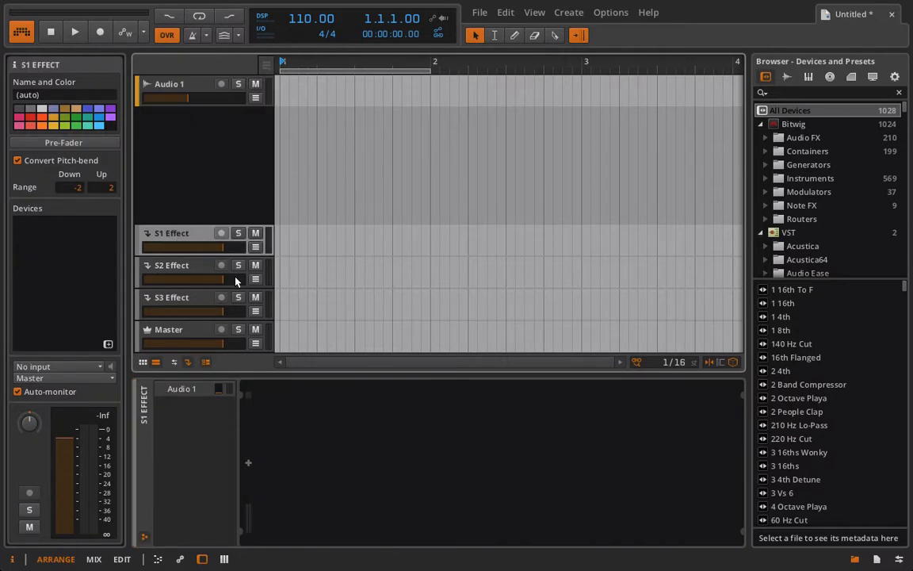
pyautogui.hotkey('alt', '2')
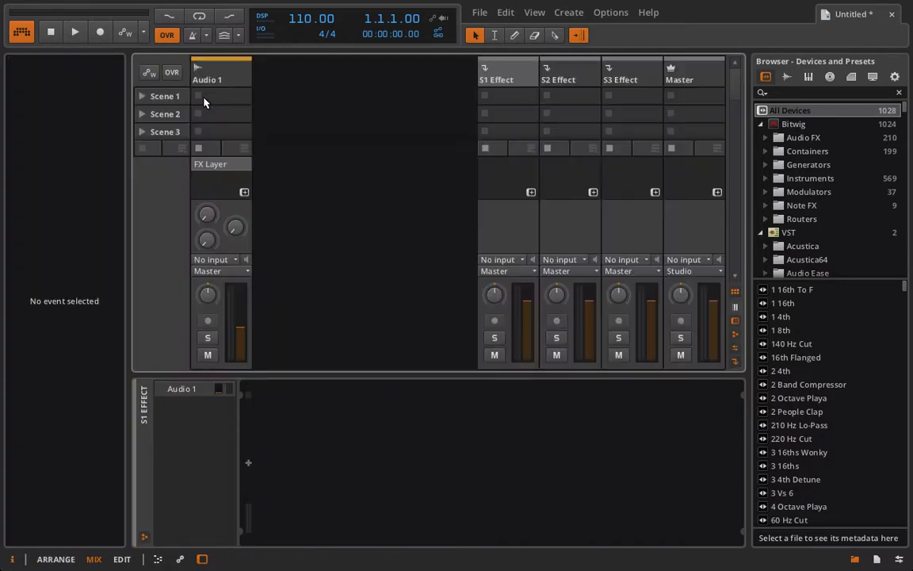
pyautogui.hotkey('alt', '1')
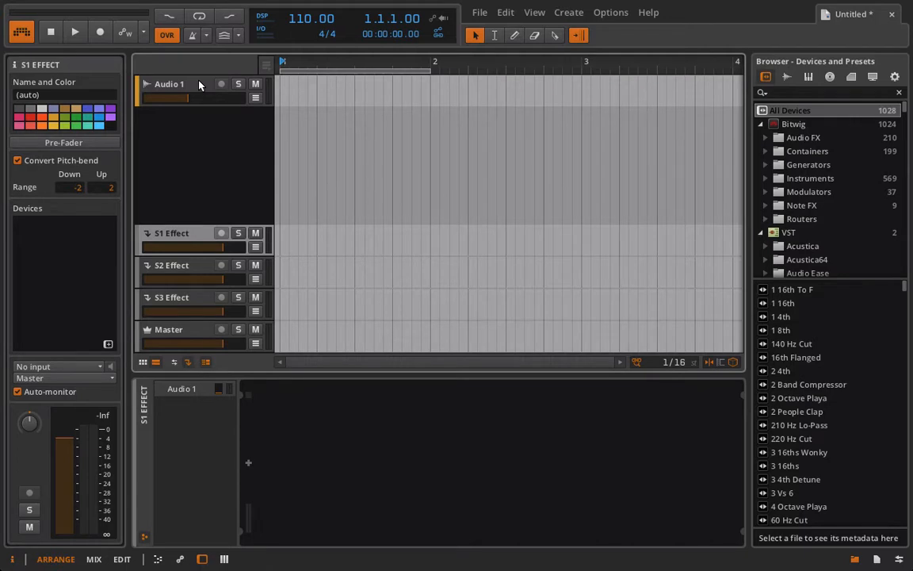
pyautogui.click(199, 85)
pyautogui.click(358, 464)
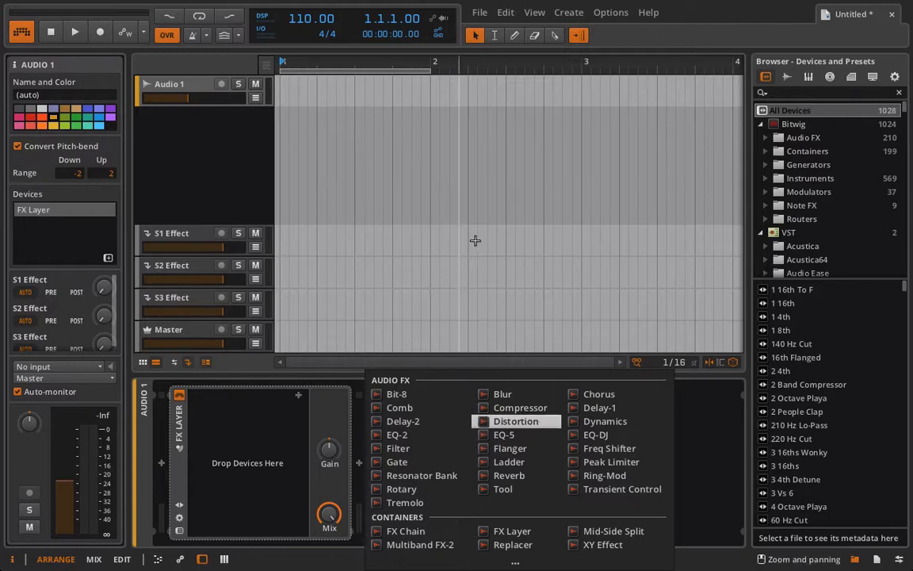
pyautogui.click(238, 169)
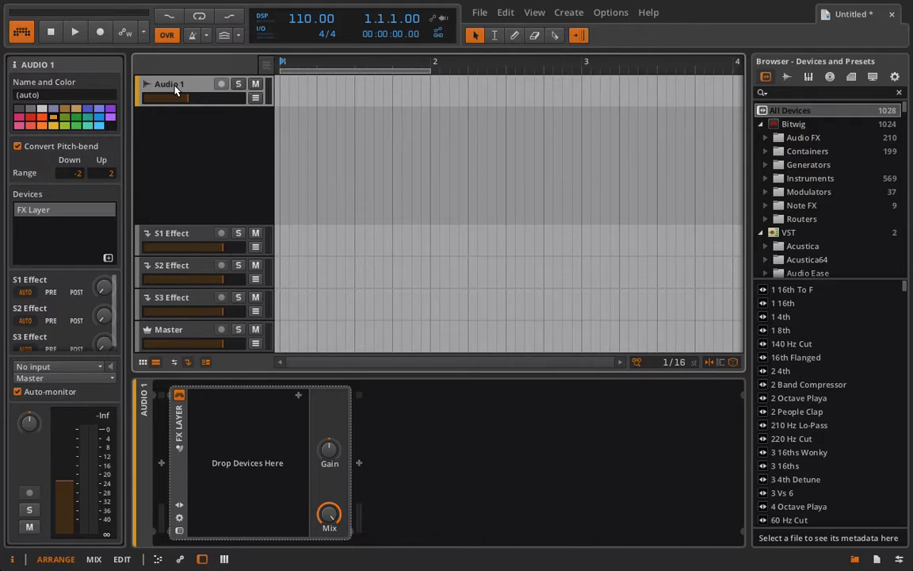
# Duplicate the Audio 1 track twice and undo both duplications.
pyautogui.hotkey('ctrl', 't')
pyautogui.hotkey('ctrl', 't')
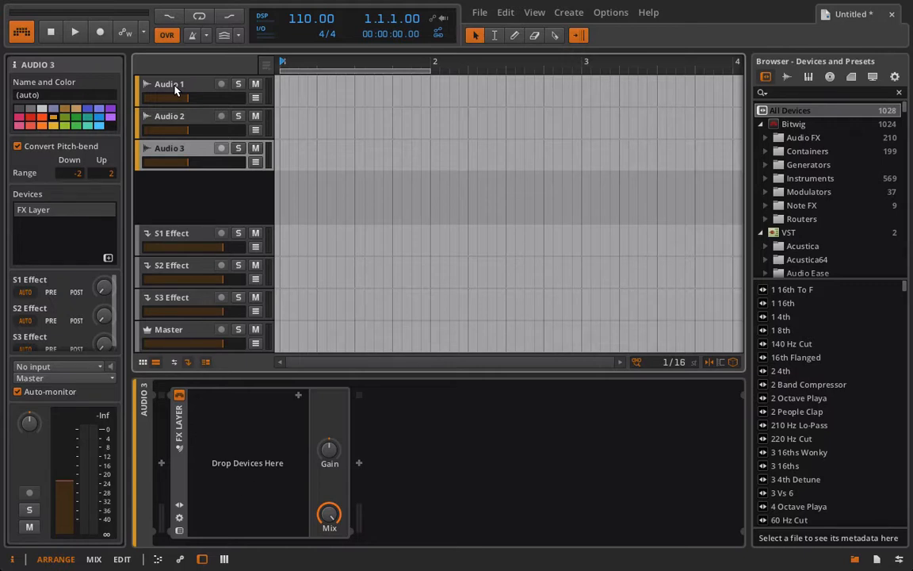
pyautogui.hotkey('ctrl', 'z')
pyautogui.hotkey('ctrl', 'z')
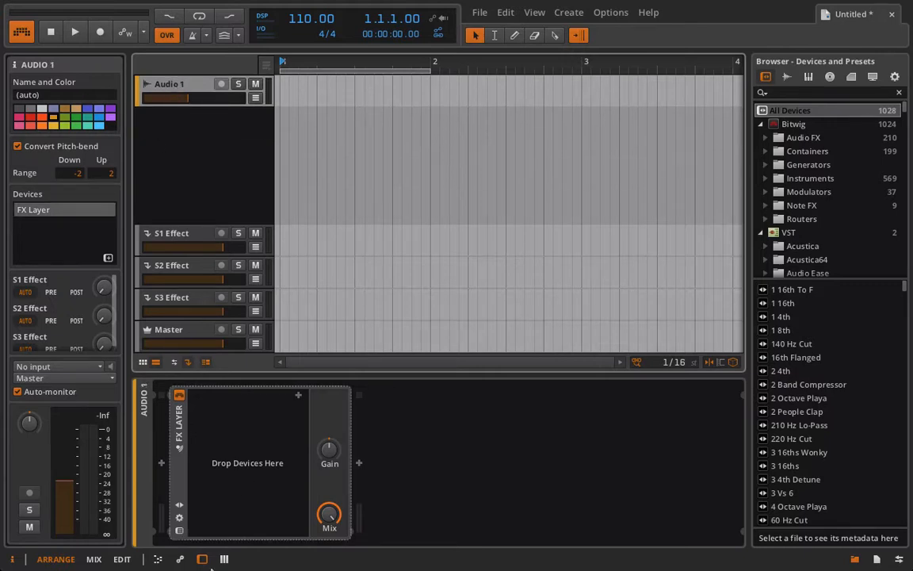
# Delete the S2 Effect and S3 Effect tracks.
pyautogui.click(177, 263)
pyautogui.press('Delete')
pyautogui.press('Delete')
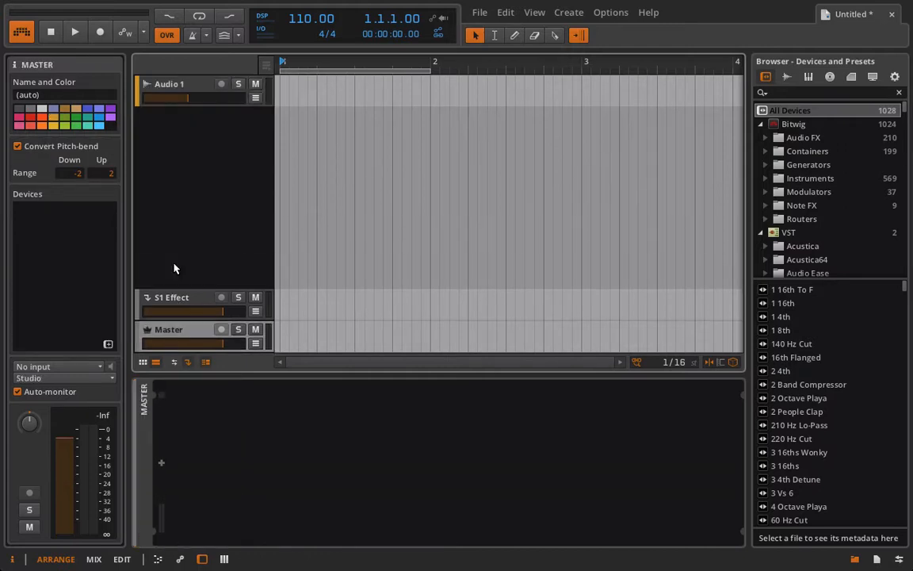
# Rename the Audio 1 track as DRY.
pyautogui.click(166, 91)
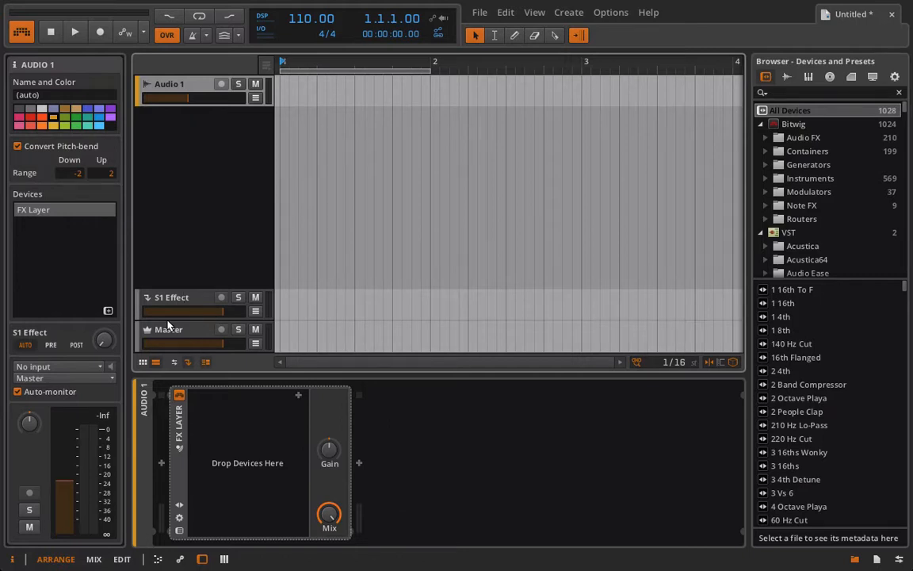
pyautogui.doubleClick(173, 86)
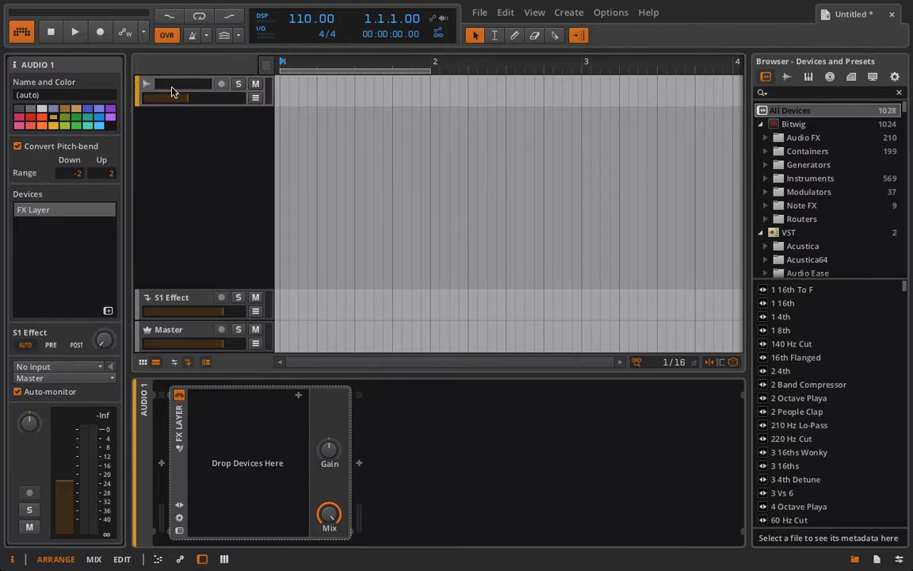
pyautogui.write('DRYU')
pyautogui.press('Return')
# Browse the samples in the Earth Moments loops package and select the EM Cosmic Sitar C 120bpm 02 loop.
pyautogui.click(786, 77)
pyautogui.scroll(-3, 805, 230)
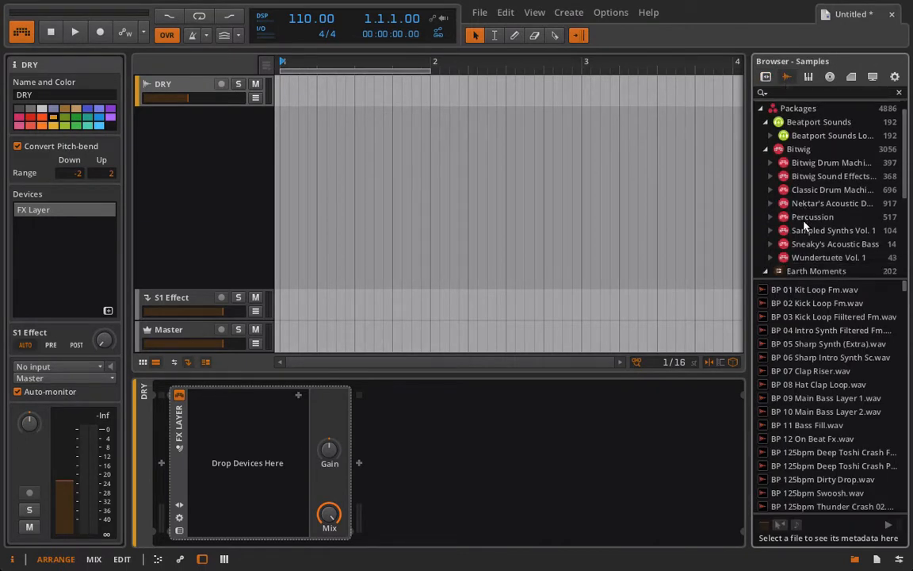
pyautogui.click(806, 243)
pyautogui.scroll(-10, 808, 360)
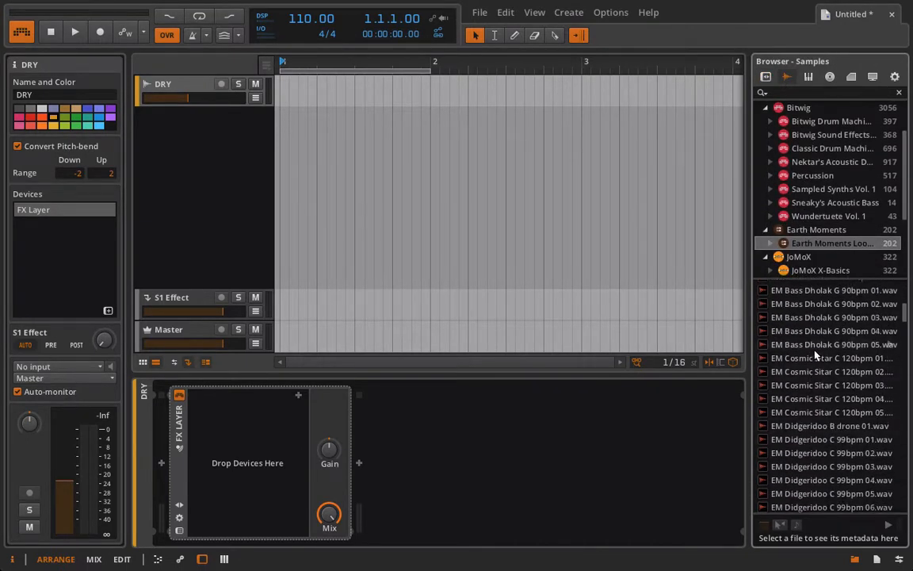
pyautogui.click(803, 372)
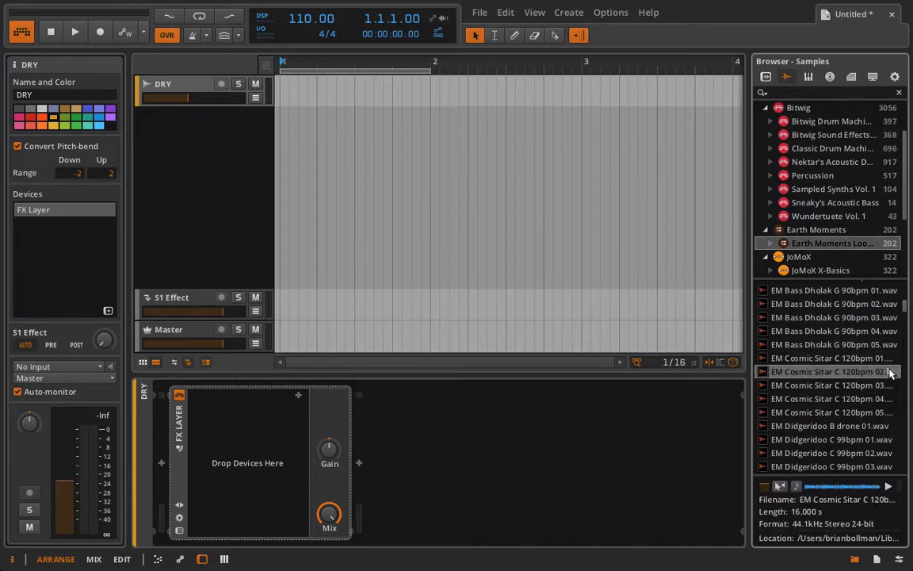
# Place the EM Cosmic Sitar C 120bpm 02 loop at the start of the DRY track and rename the track Dry Sitar.
pyautogui.moveTo(890, 371); pyautogui.dragTo(281, 95)
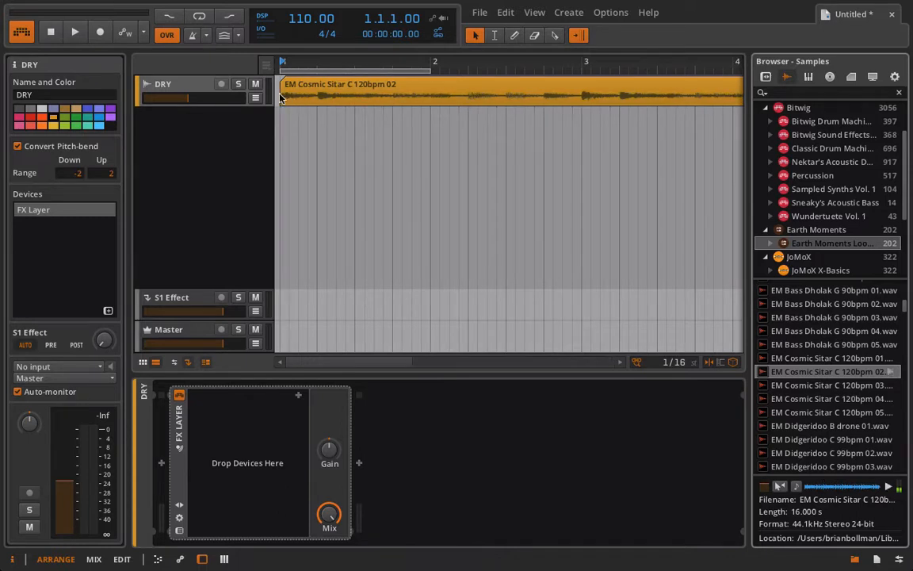
pyautogui.doubleClick(181, 92)
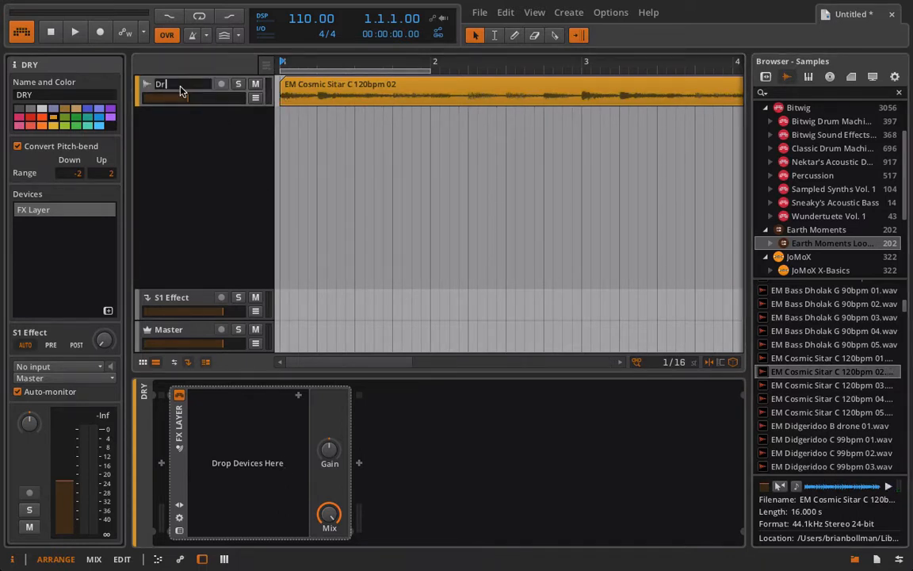
pyautogui.write('Dry Sitat')
pyautogui.press('Return')
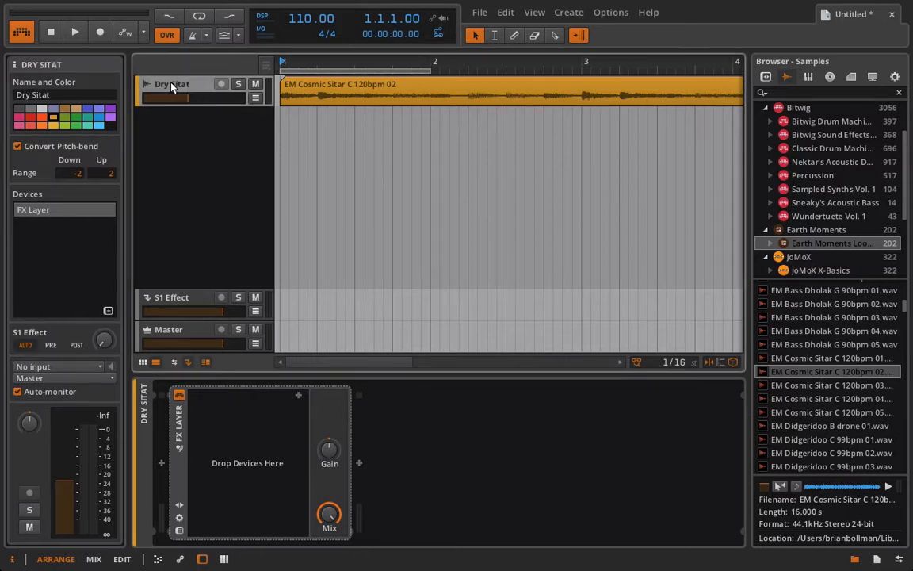
pyautogui.doubleClick(172, 86)
pyautogui.click(195, 85)
pyautogui.press('BackSpace')
pyautogui.write('r')
pyautogui.press('Return')
# Duplicate the Dry Sitar track and rename the copy Wet Sitar.
pyautogui.rightClick(200, 119)
pyautogui.click(171, 85)
pyautogui.hotkey('ctrl', 'd')
pyautogui.doubleClick(172, 117)
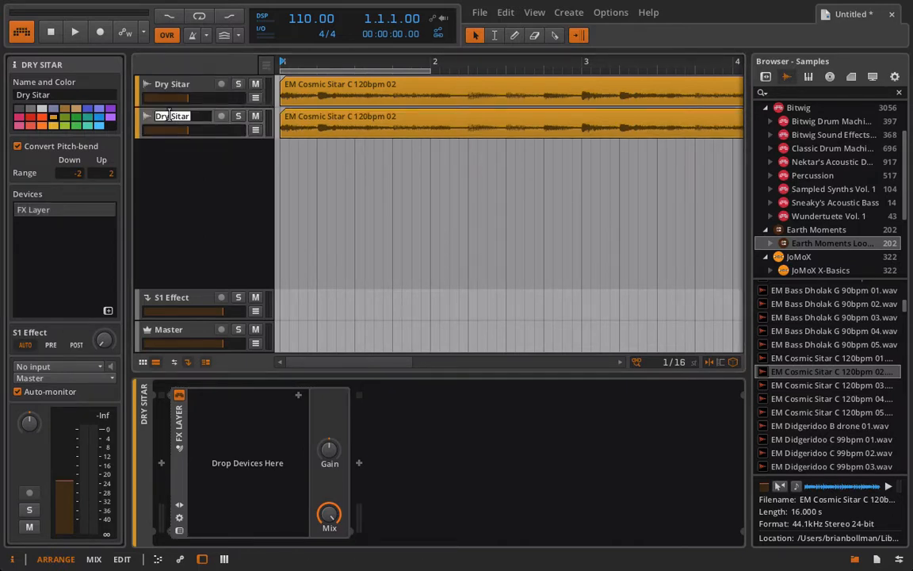
pyautogui.click(170, 117)
pyautogui.press('BackSpace')
pyautogui.press('BackSpace')
pyautogui.press('BackSpace')
pyautogui.press('BackSpace')
pyautogui.write('Wet')
pyautogui.press('Return')
# Rename the S1 Effect track as Reverb.
pyautogui.click(172, 306)
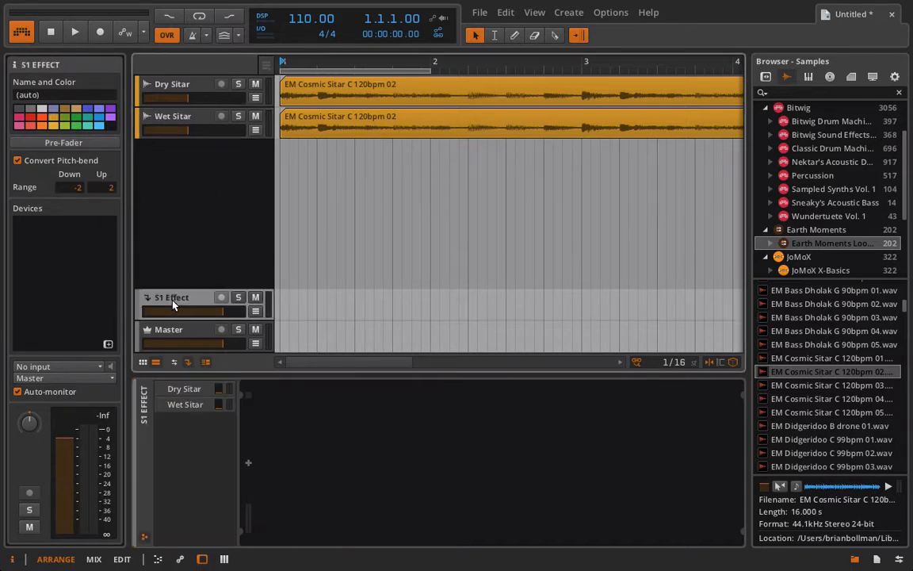
pyautogui.doubleClick(173, 304)
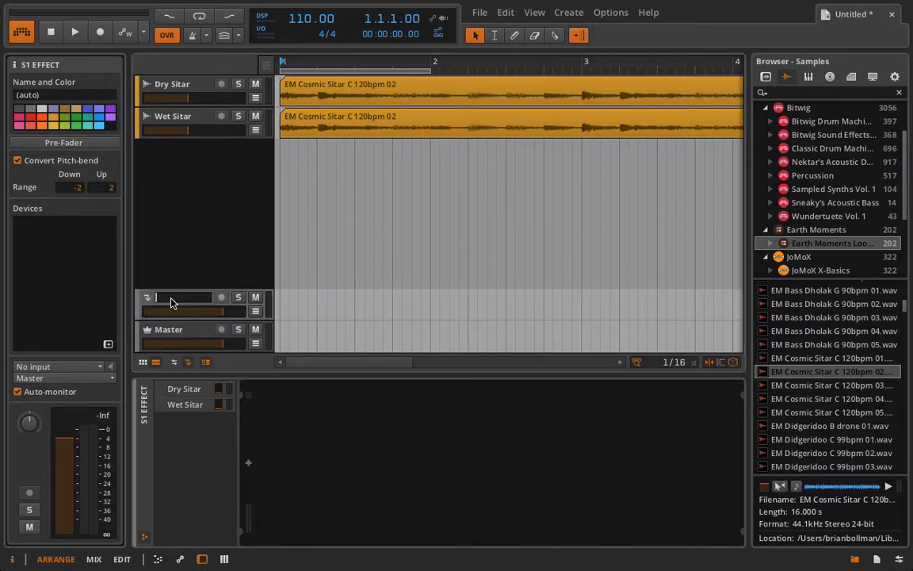
pyautogui.write('Reverb')
pyautogui.press('Return')
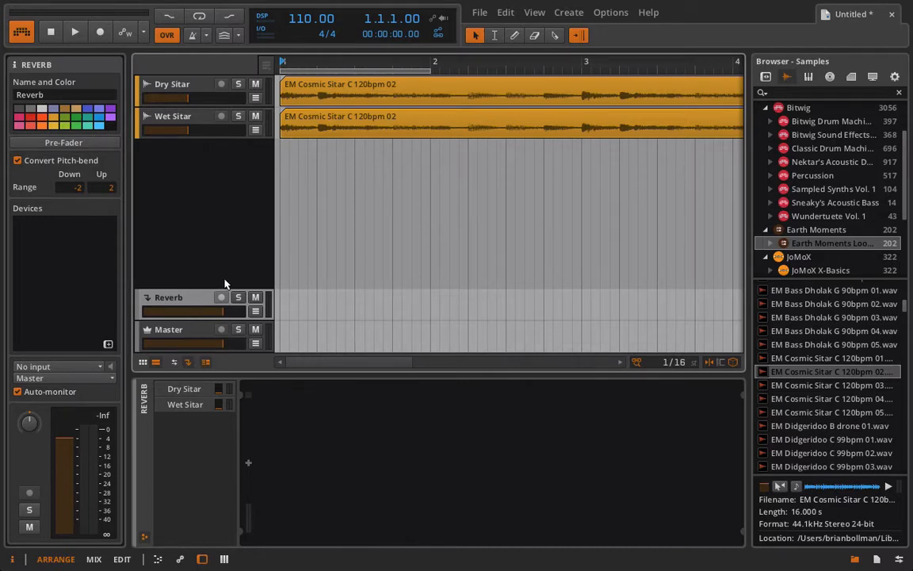
# Add a Reverb device to the Reverb effect track and load its Courtyard In Minsk preset.
pyautogui.click(248, 464)
pyautogui.click(386, 472)
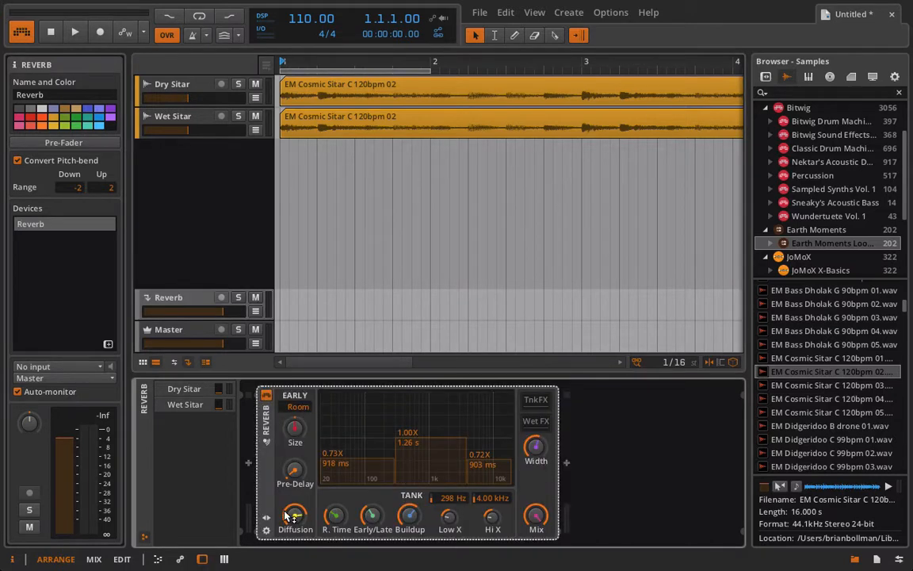
pyautogui.click(266, 395)
pyautogui.click(290, 398)
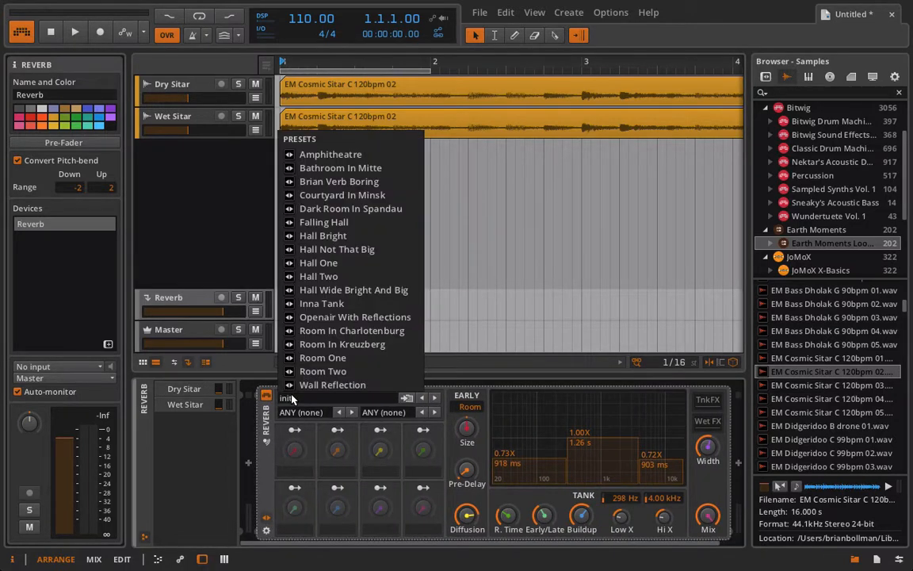
pyautogui.click(343, 195)
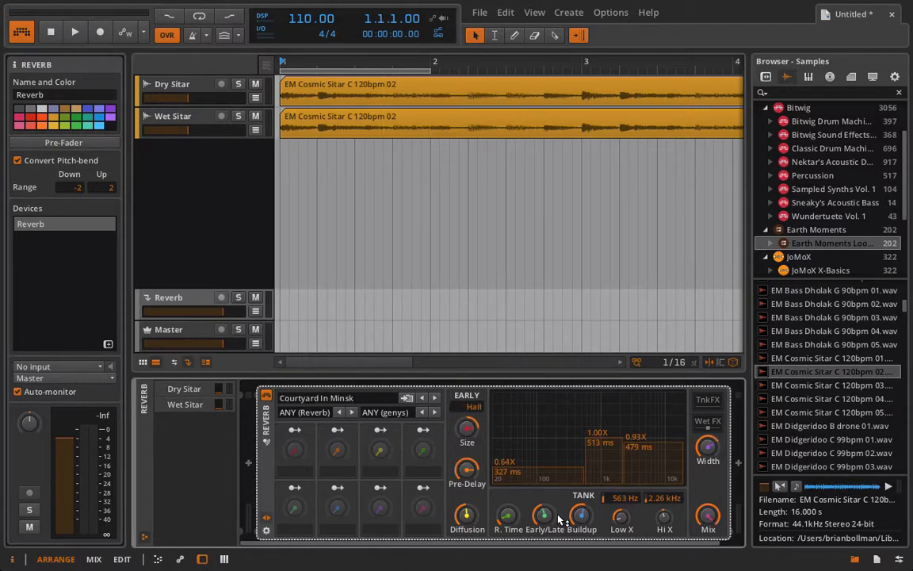
pyautogui.click(174, 297)
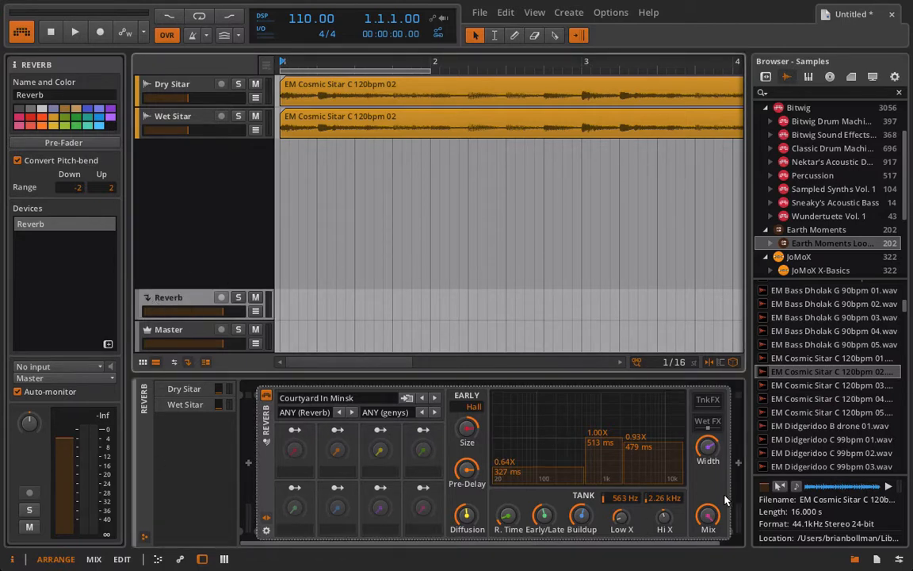
pyautogui.click(265, 521)
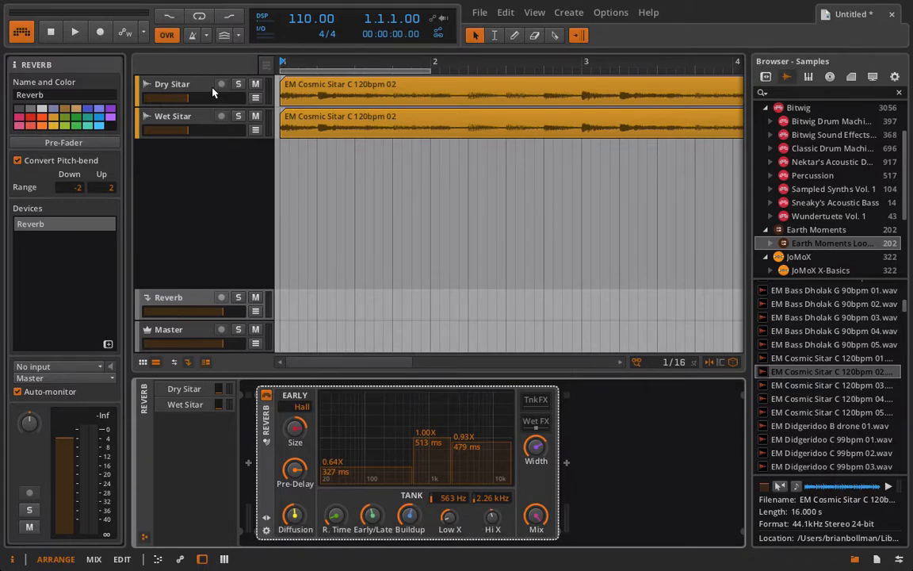
# Mute the Dry Sitar track and create an empty layer in its FX Layer by inserting a Tool device and deleting it.
pyautogui.click(193, 117)
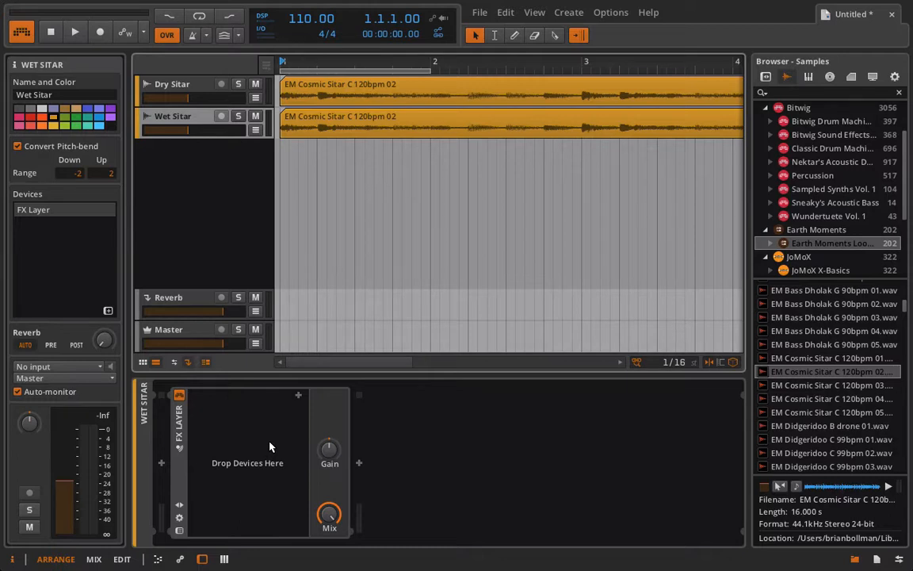
pyautogui.click(171, 72)
pyautogui.click(255, 84)
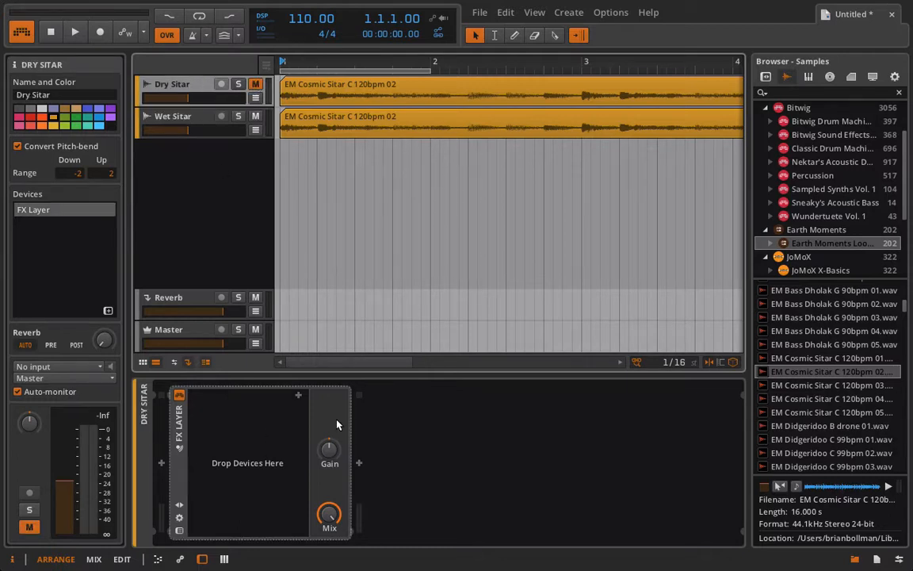
pyautogui.click(299, 395)
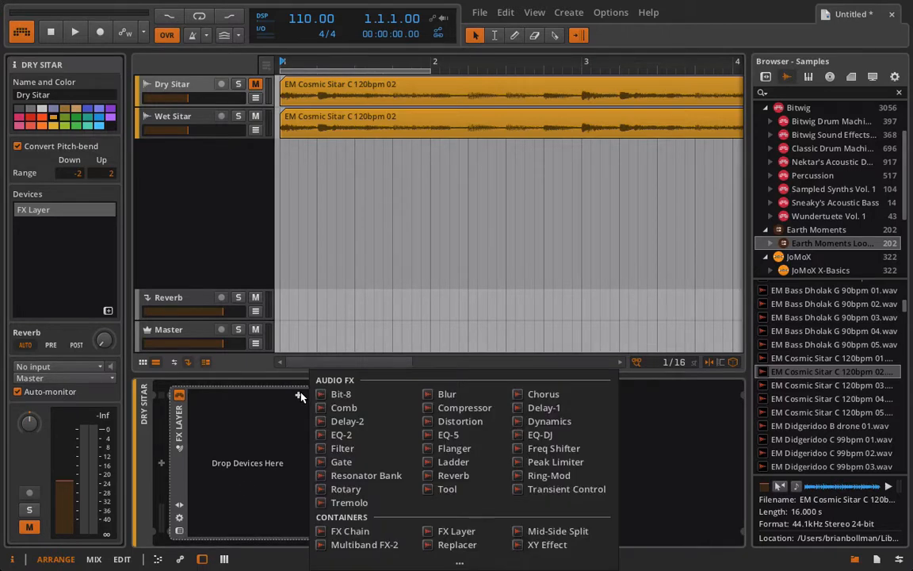
pyautogui.click(446, 488)
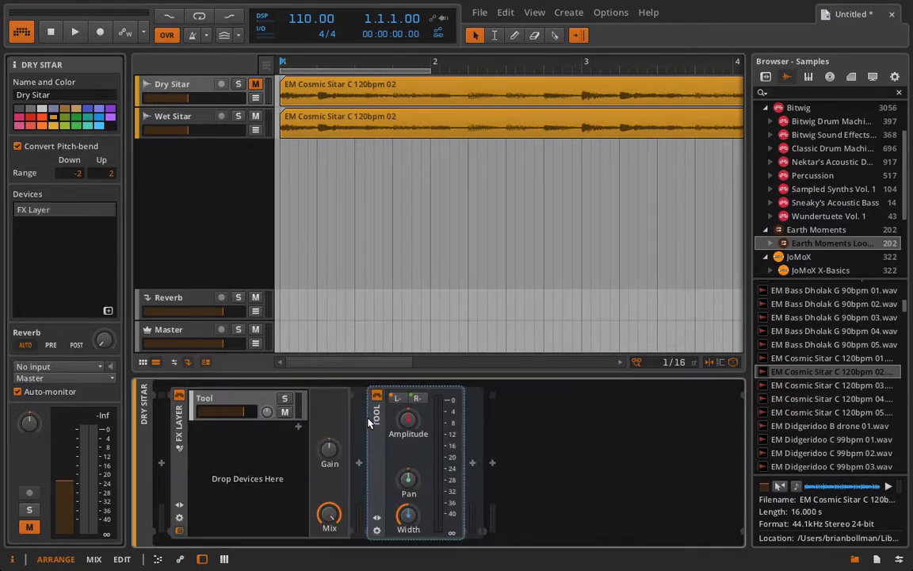
pyautogui.press('Delete')
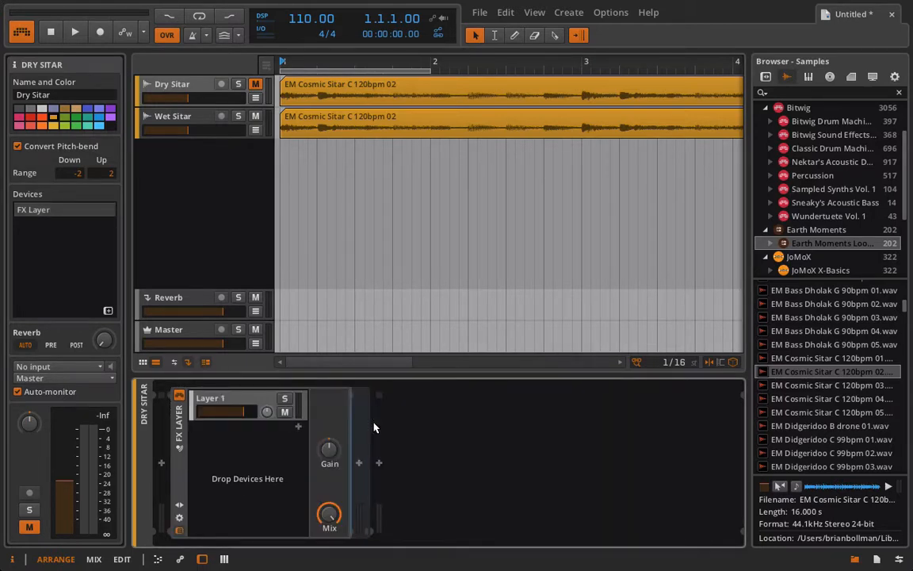
# Rename the new layer in the Dry Sitar track's FX Layer as Dry.
pyautogui.doubleClick(229, 398)
pyautogui.write('De')
pyautogui.press('BackSpace')
pyautogui.write('ry')
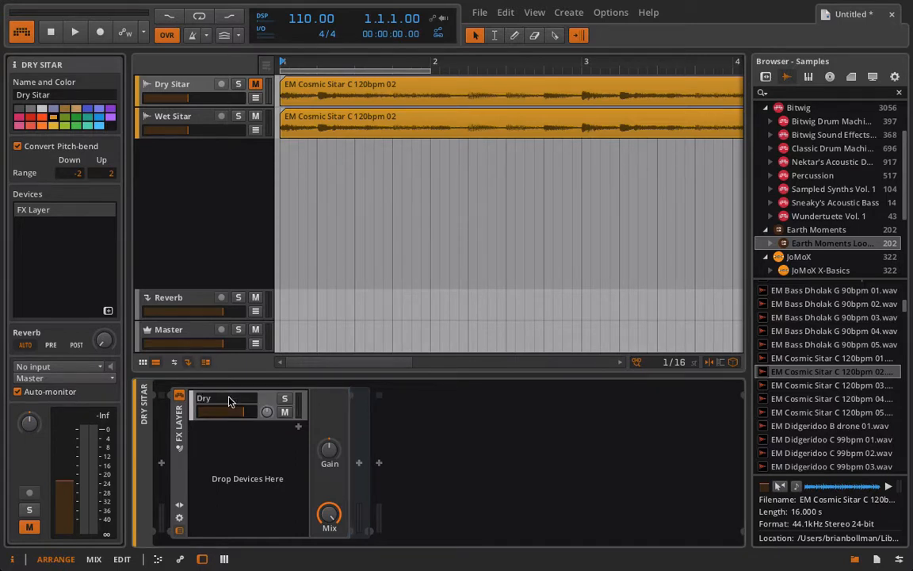
pyautogui.press('Return')
# Play the arrangement with Dry Sitar muted, briefly soloing the Wet Sitar track.
pyautogui.press('space')
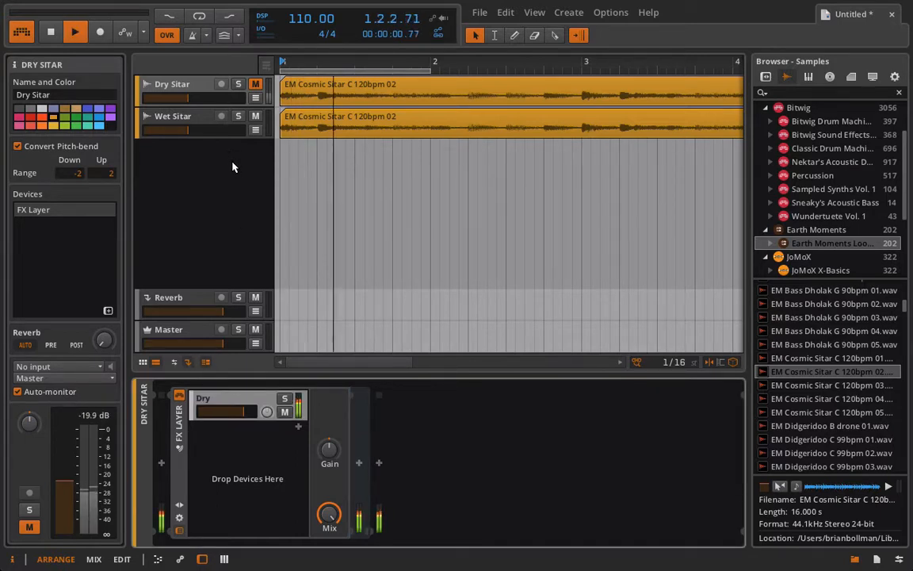
pyautogui.click(239, 116)
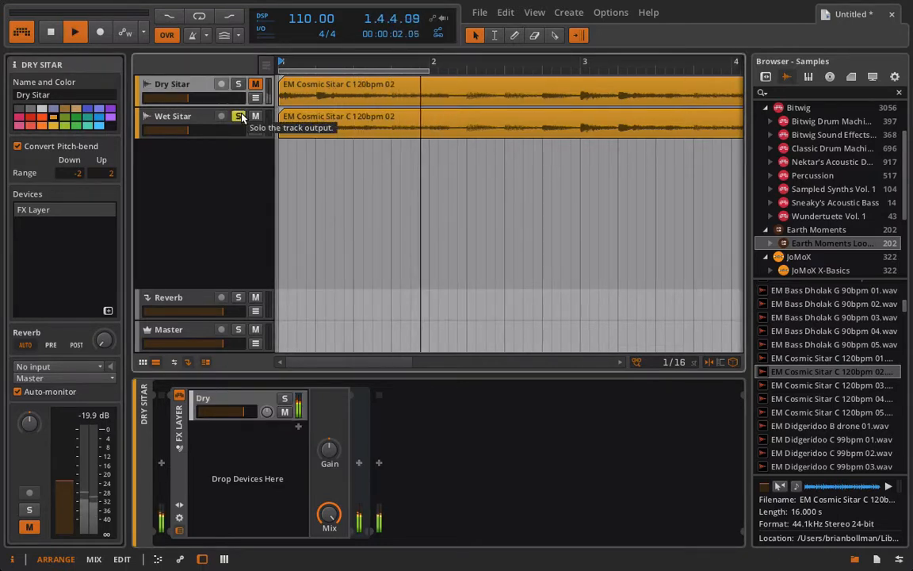
pyautogui.click(240, 117)
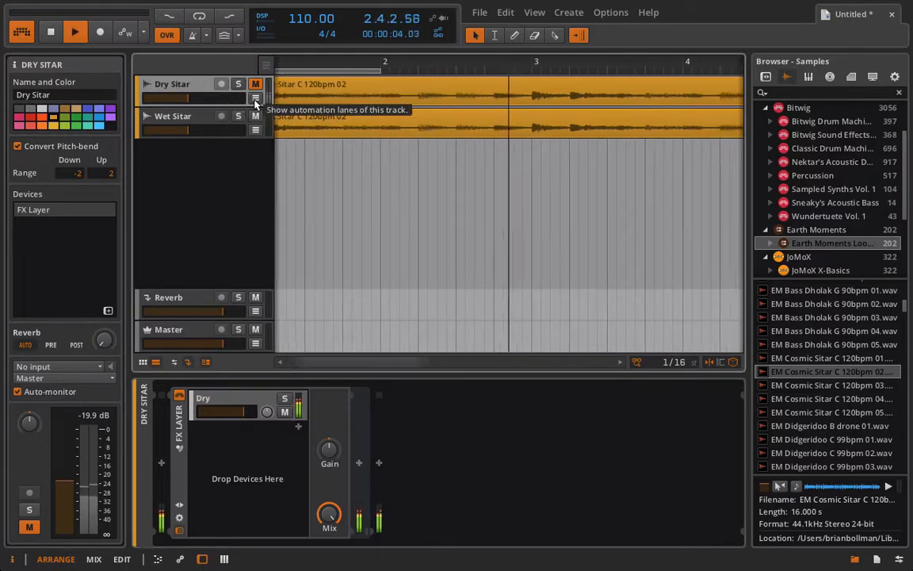
pyautogui.press('space')
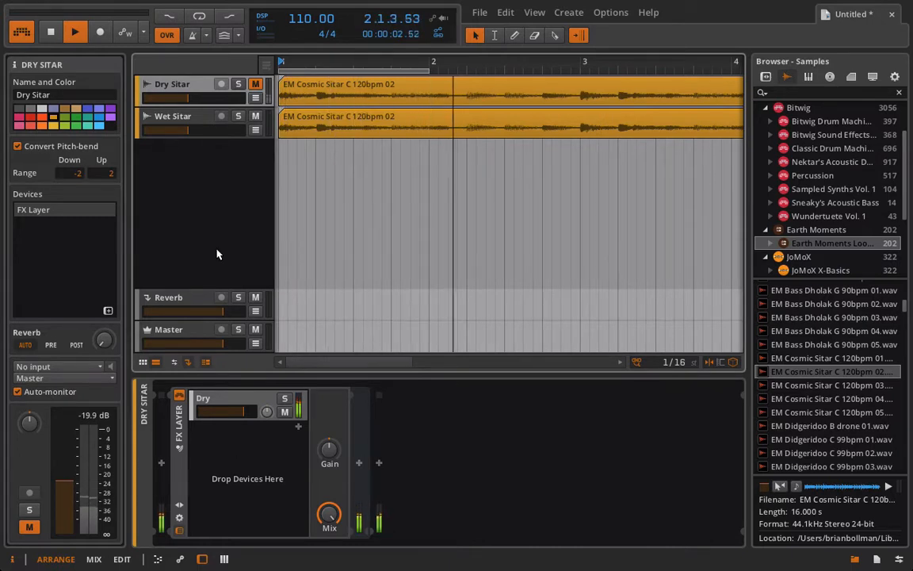
# Unmute the Dry Sitar track and solo the Wet Sitar track, listening to both during playback.
pyautogui.click(256, 84)
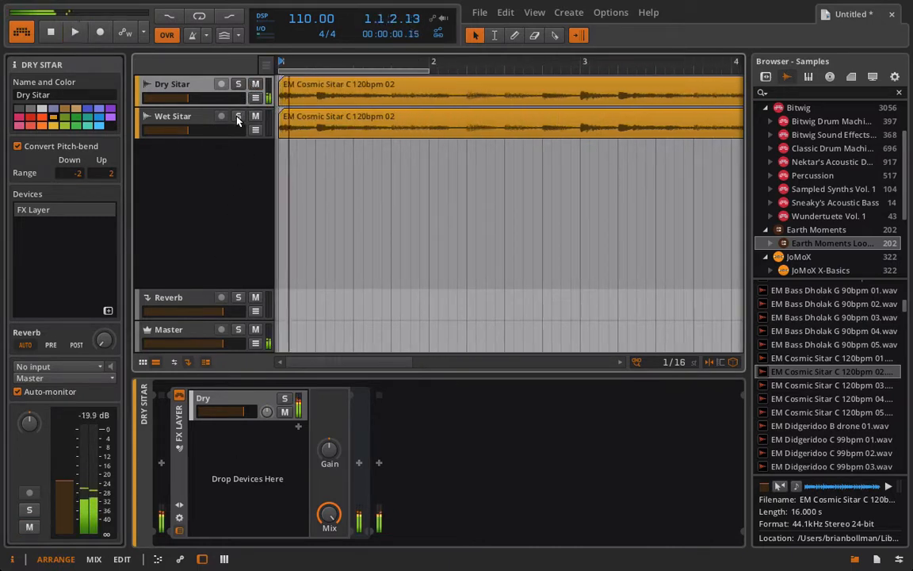
pyautogui.click(238, 116)
pyautogui.click(210, 119)
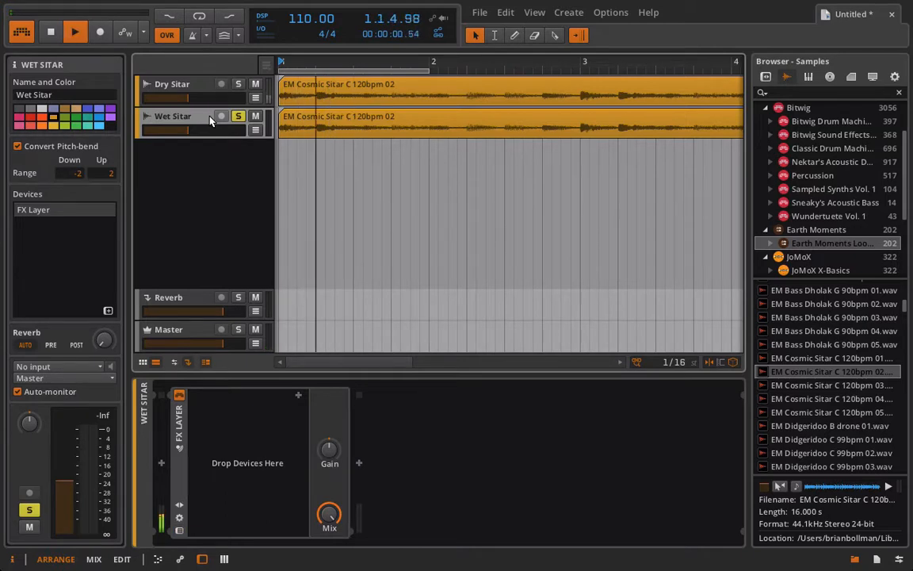
pyautogui.press('space')
# Compare the FX Layer contents of the Dry Sitar and Wet Sitar tracks and play back the soloed Wet Sitar.
pyautogui.click(175, 84)
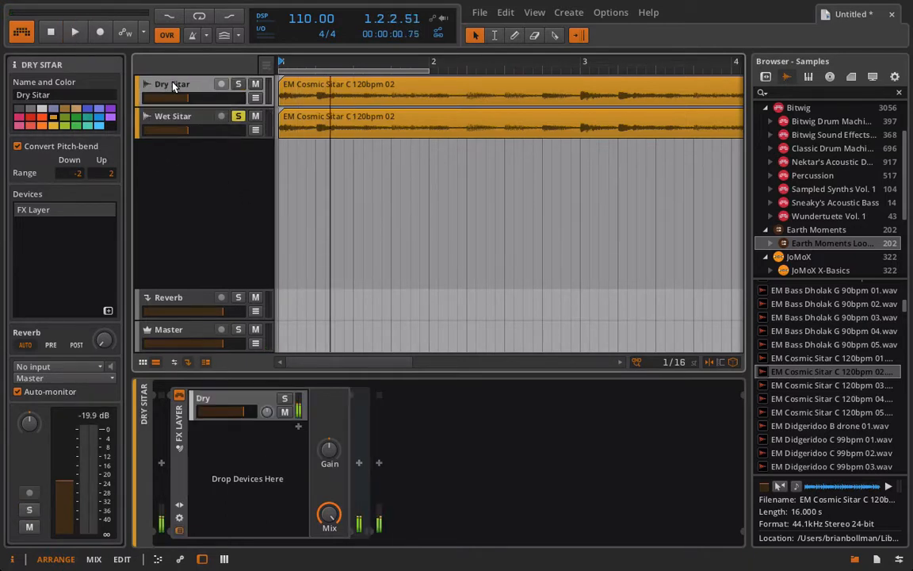
pyautogui.click(228, 402)
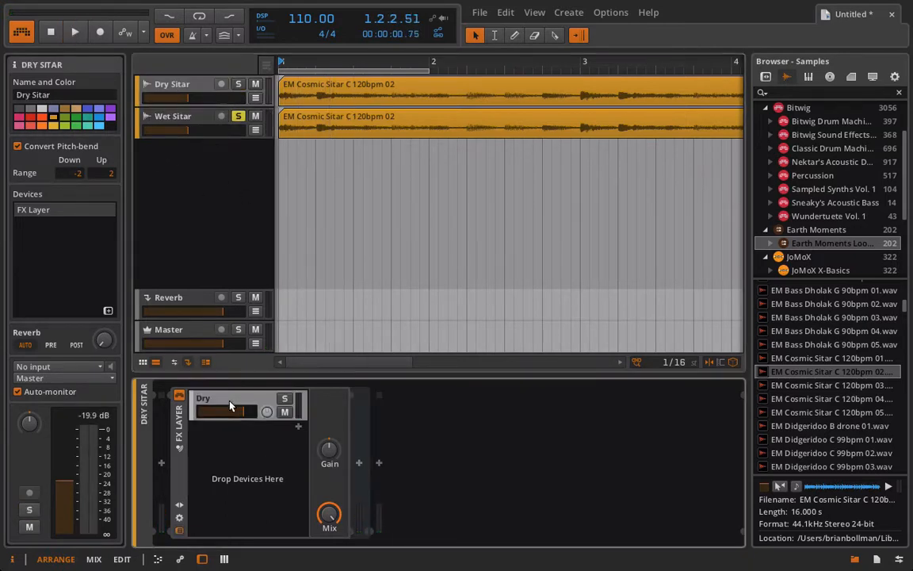
pyautogui.click(176, 116)
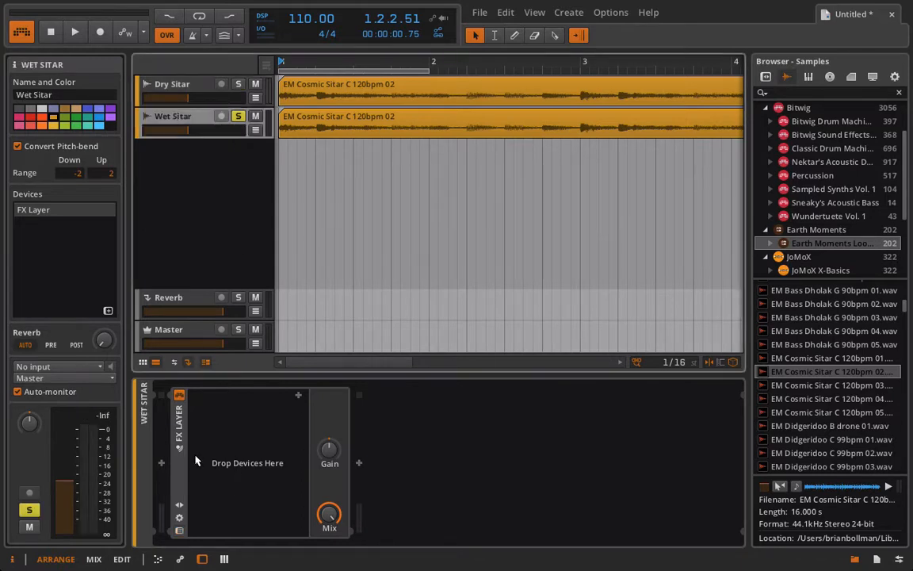
pyautogui.press('space')
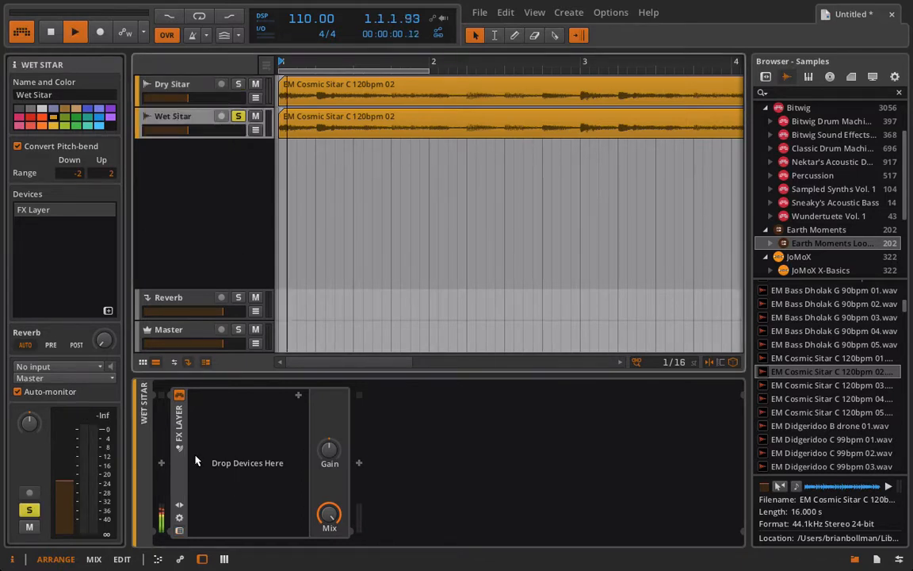
# Create an empty layer in the Wet Sitar track's FX Layer by inserting and deleting a Tool device, and name the layer Dry.
pyautogui.click(299, 396)
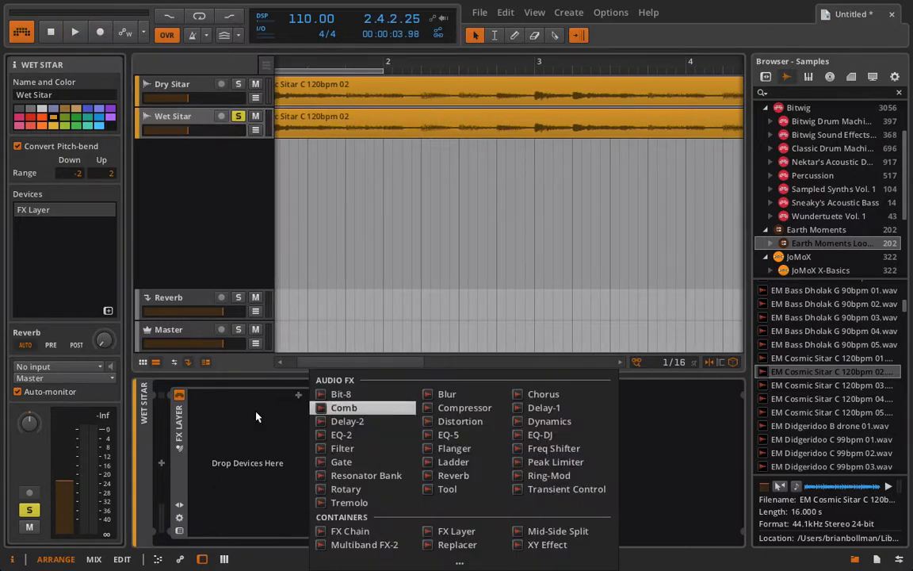
pyautogui.click(456, 497)
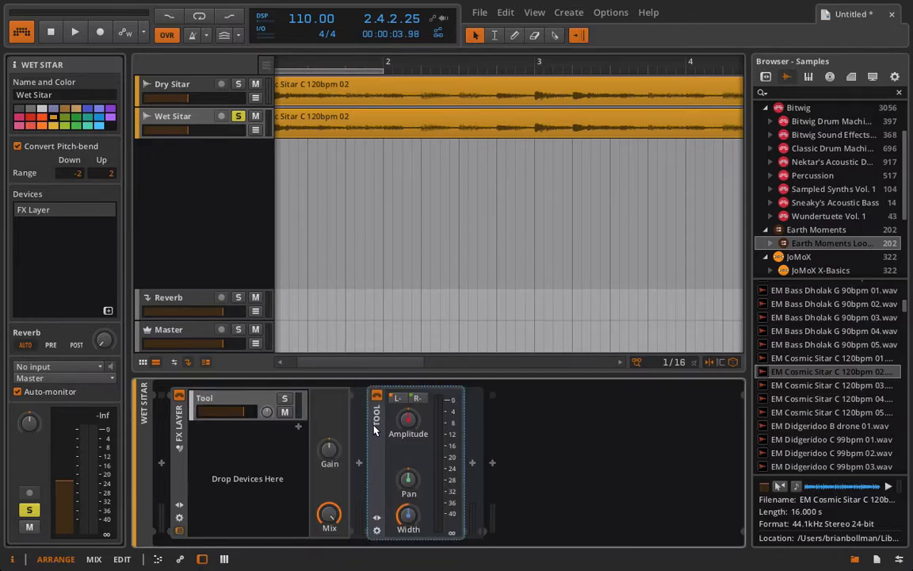
pyautogui.press('Delete')
pyautogui.press('space')
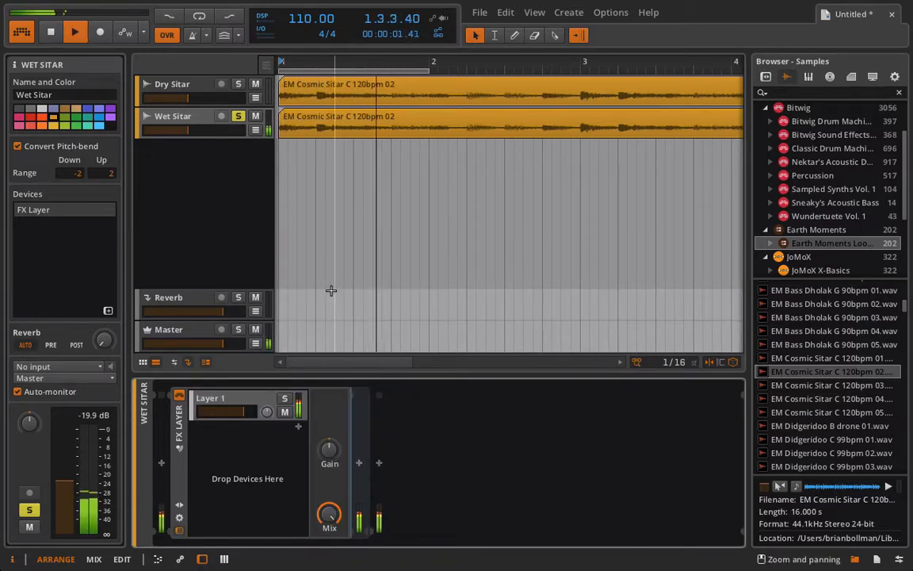
pyautogui.doubleClick(218, 399)
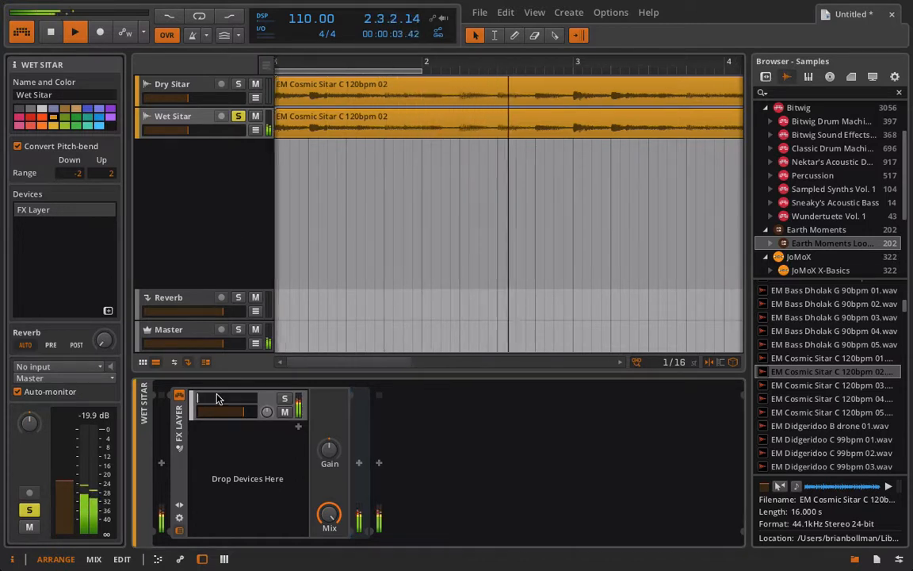
pyautogui.write('Dry')
pyautogui.press('Return')
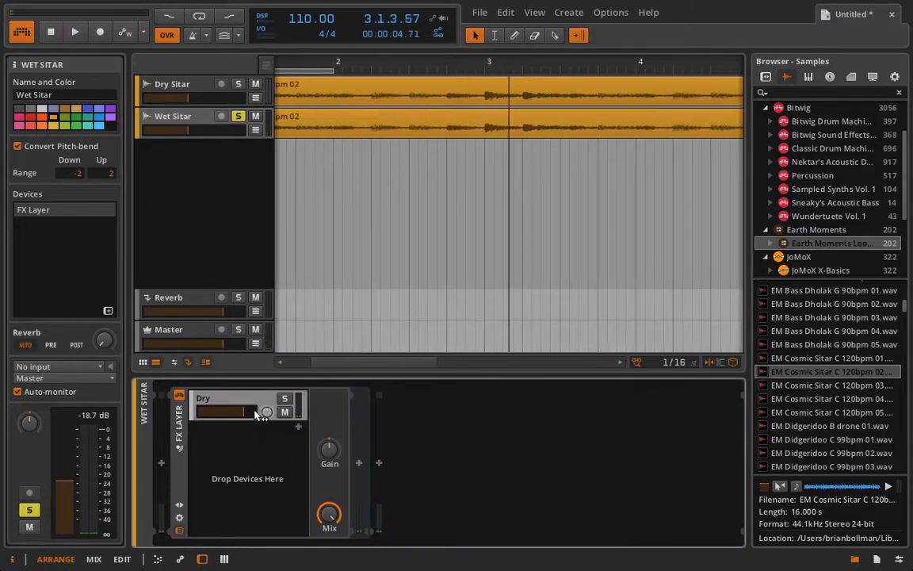
# Lower the volume of the Dry layer in the Wet Sitar track's FX Layer to about -9 dB.
pyautogui.moveTo(255, 411); pyautogui.dragTo(254, 411)
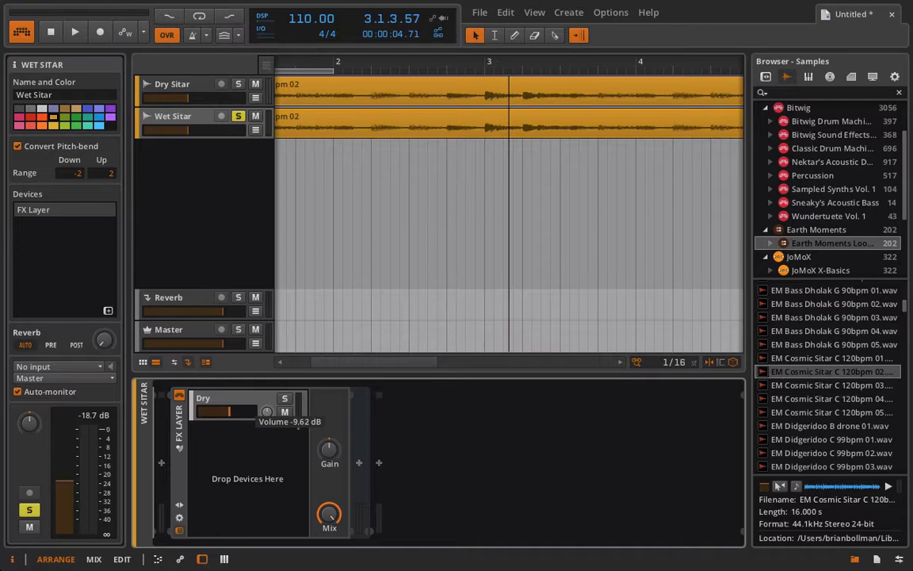
pyautogui.rightClick(224, 437)
pyautogui.press('Escape')
pyautogui.rightClick(299, 429)
pyautogui.press('Escape')
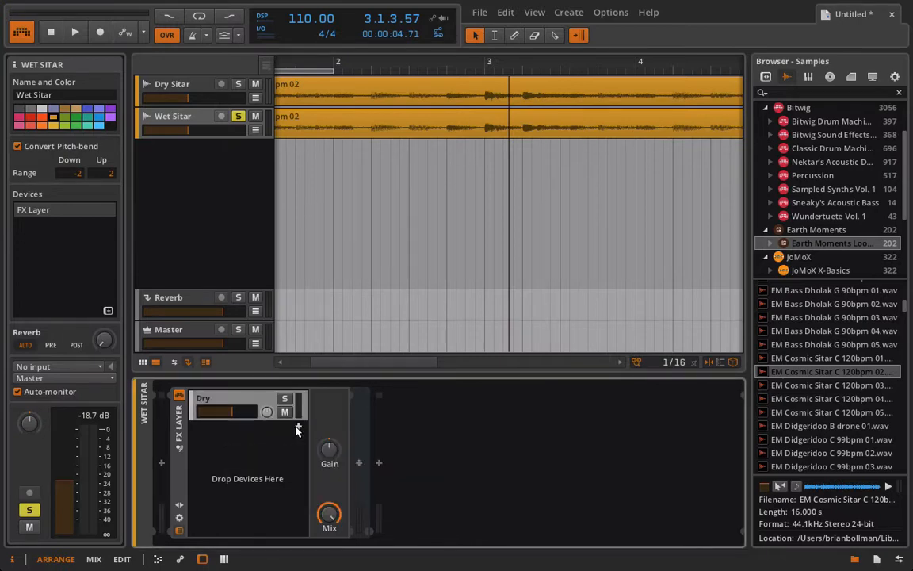
# Add a Compressor layer to the Wet Sitar track's FX Layer, solo that layer and start playback.
pyautogui.click(298, 429)
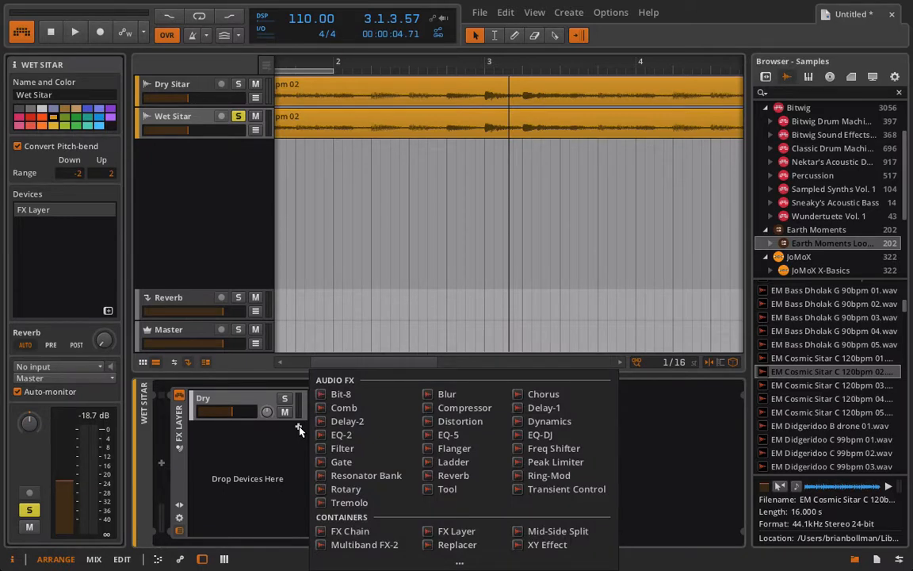
pyautogui.click(465, 408)
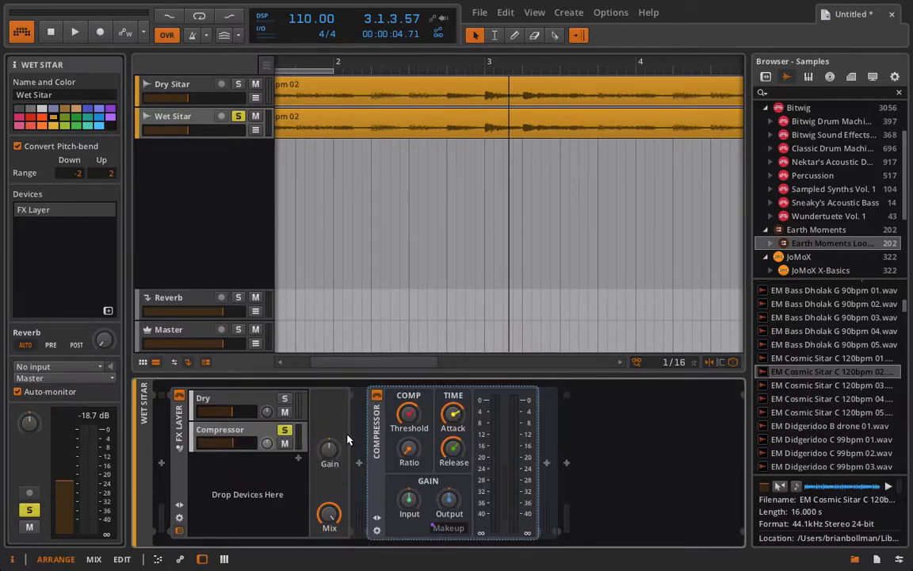
pyautogui.press('space')
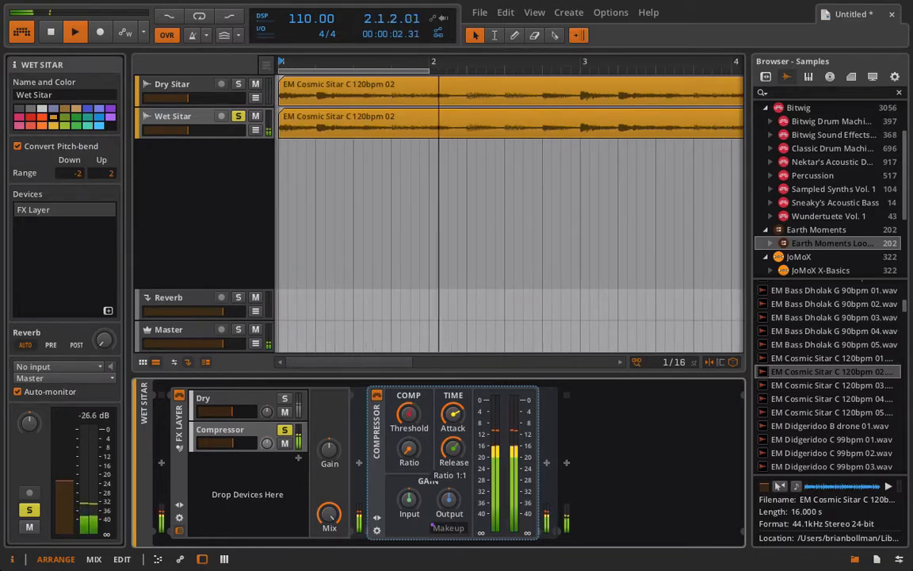
# Raise the Compressor's ratio, lower its threshold and shorten its attack and release while listening to the soloed layer.
pyautogui.moveTo(409, 449); pyautogui.dragTo(409, 471)
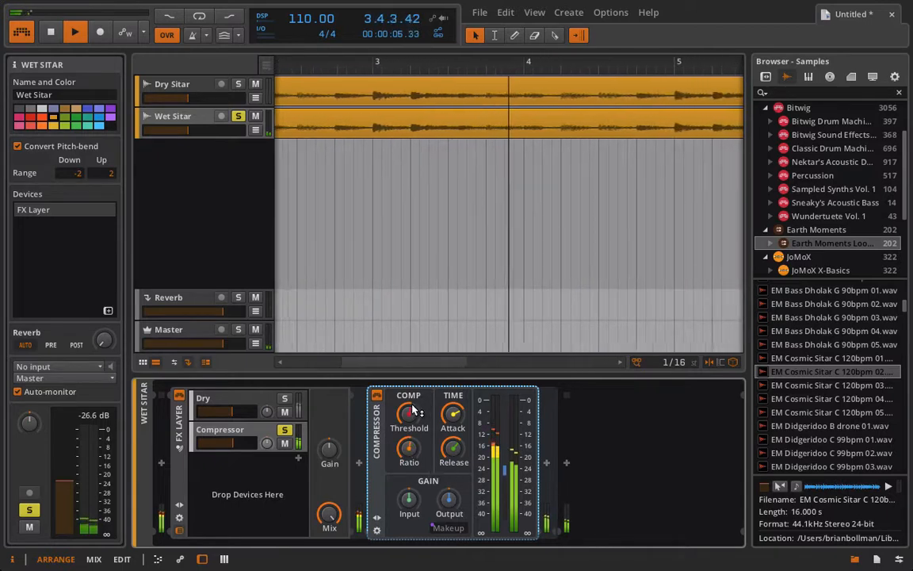
pyautogui.moveTo(411, 413); pyautogui.dragTo(454, 455)
pyautogui.moveTo(459, 418); pyautogui.dragTo(455, 463)
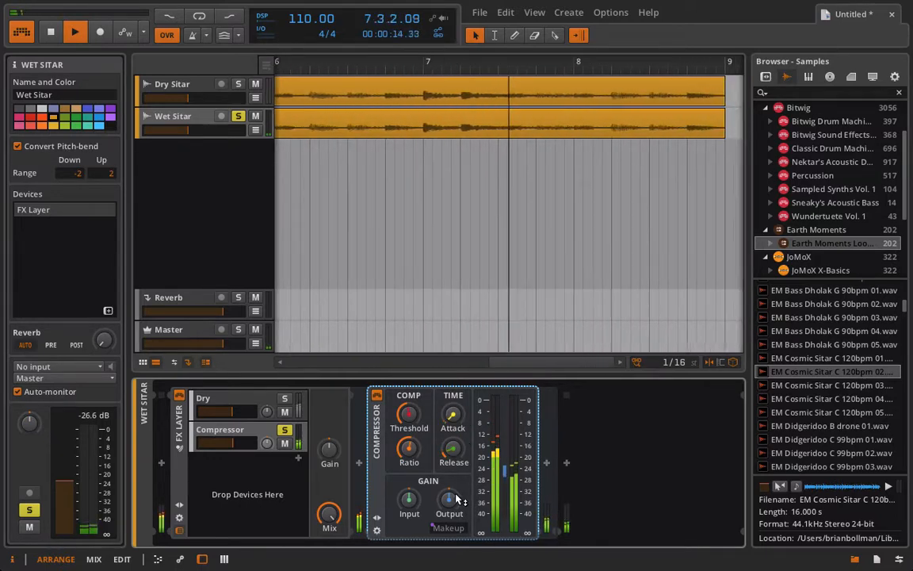
pyautogui.moveTo(453, 415); pyautogui.dragTo(410, 416)
pyautogui.press('space')
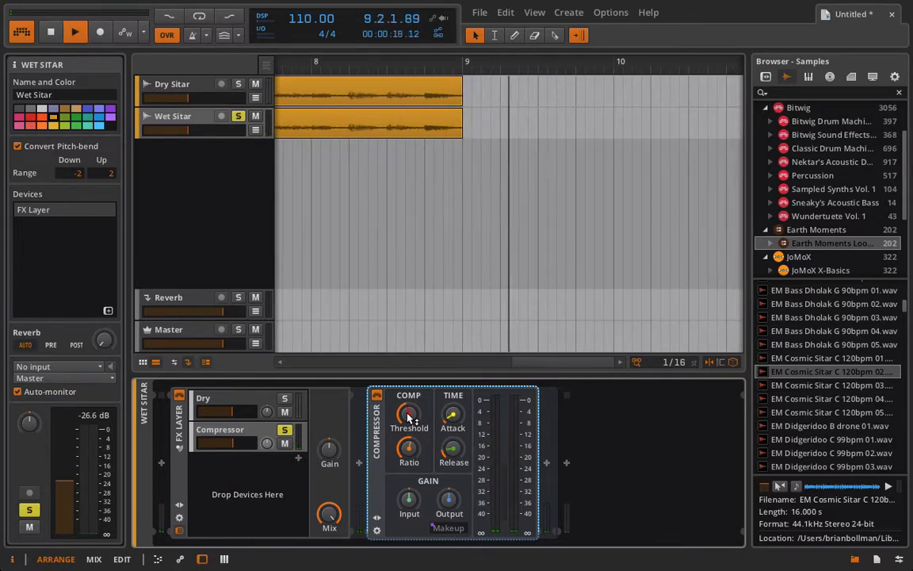
# Extend the arranger loop region to 8 bars covering both sitar clips and enable looped playback.
pyautogui.press('space')
pyautogui.moveTo(399, 71); pyautogui.dragTo(387, 94)
pyautogui.click(307, 69)
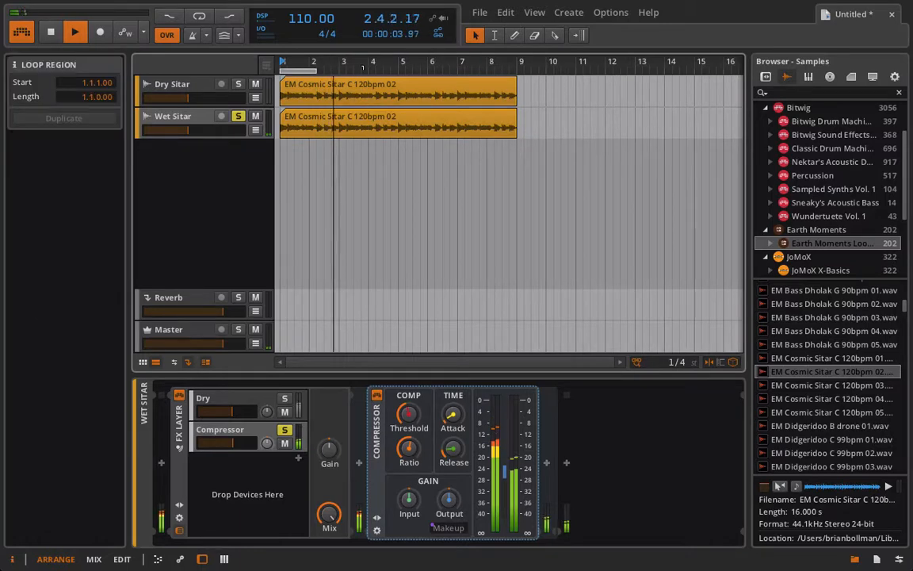
pyautogui.moveTo(506, 88); pyautogui.dragTo(520, 80)
pyautogui.click(198, 16)
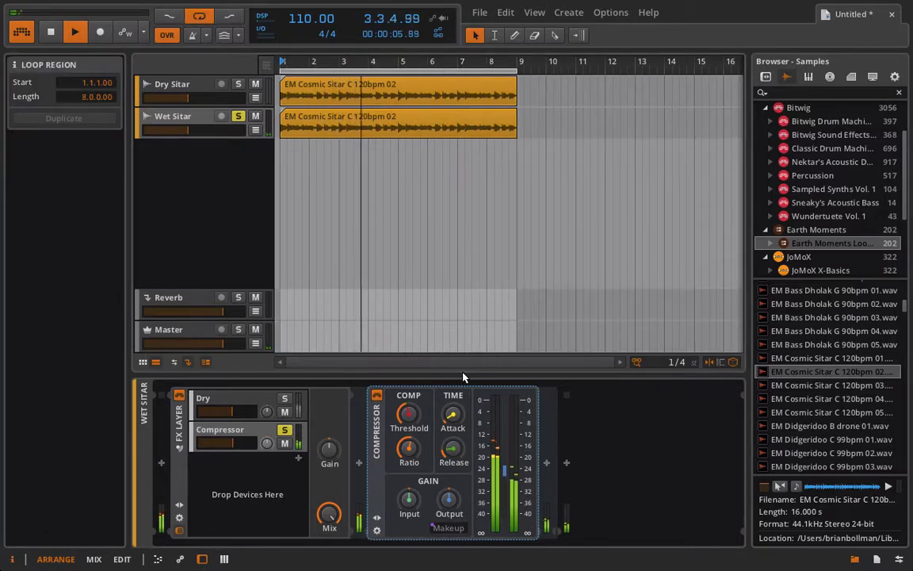
# Raise the Compressor's output gain and ratio and fine-tune its threshold and release, comparing the sound with the device bypassed.
pyautogui.moveTo(450, 496); pyautogui.dragTo(410, 456)
pyautogui.click(378, 397)
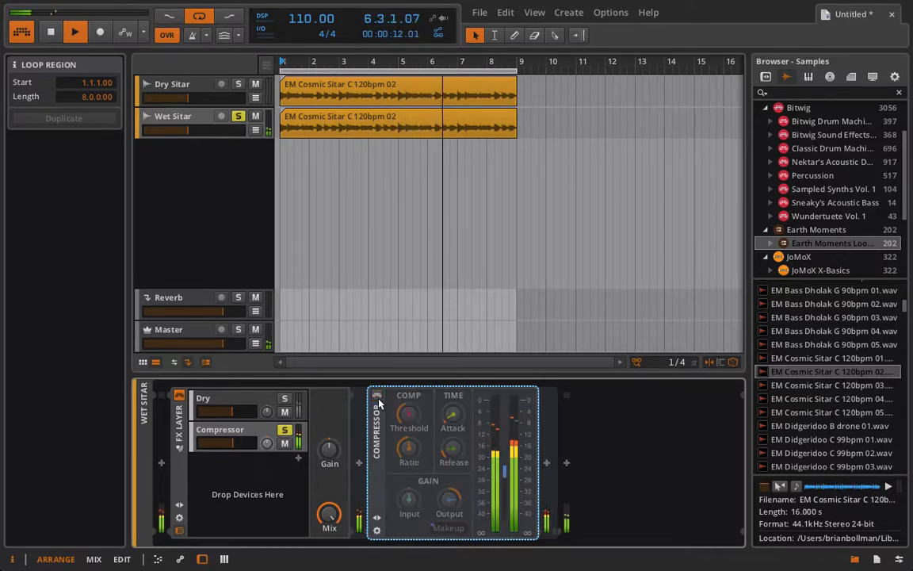
pyautogui.click(378, 396)
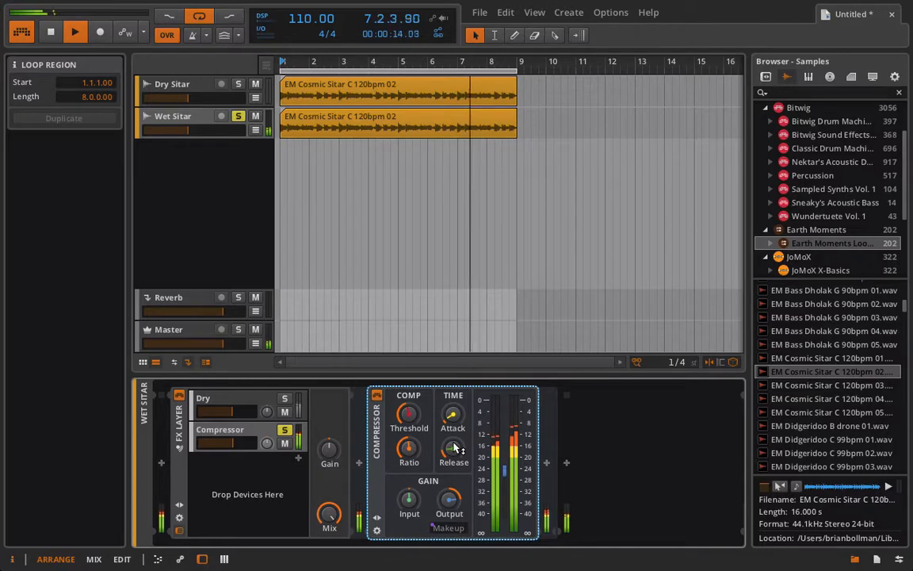
pyautogui.moveTo(453, 450); pyautogui.dragTo(454, 447)
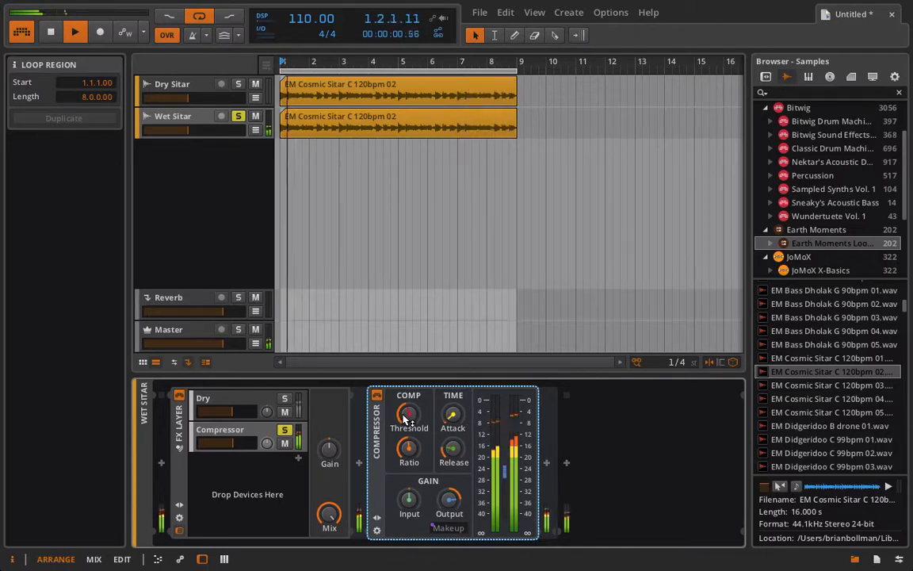
pyautogui.moveTo(409, 414)
pyautogui.mouseDown()
pyautogui.moveTo(409, 391)
pyautogui.moveTo(409, 416)
pyautogui.mouseUp()
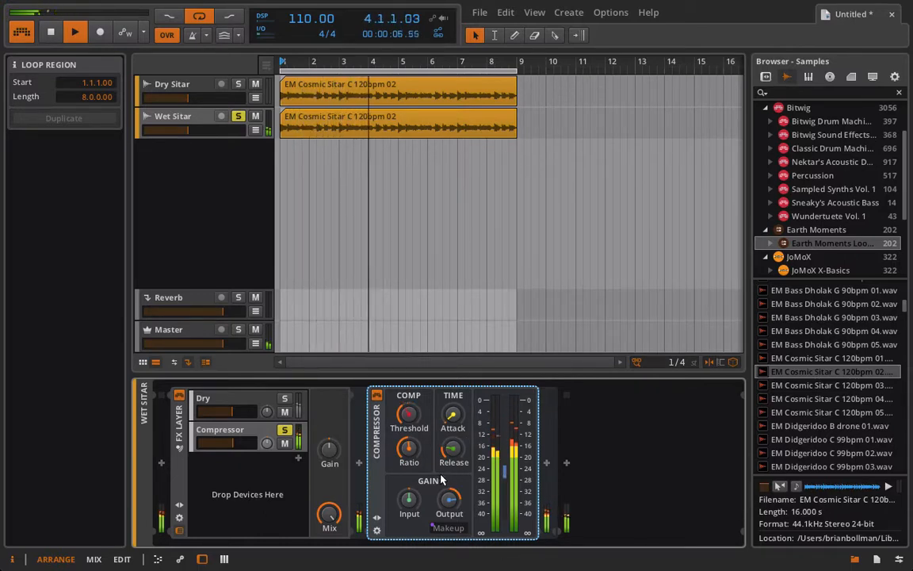
pyautogui.moveTo(409, 449); pyautogui.dragTo(409, 441)
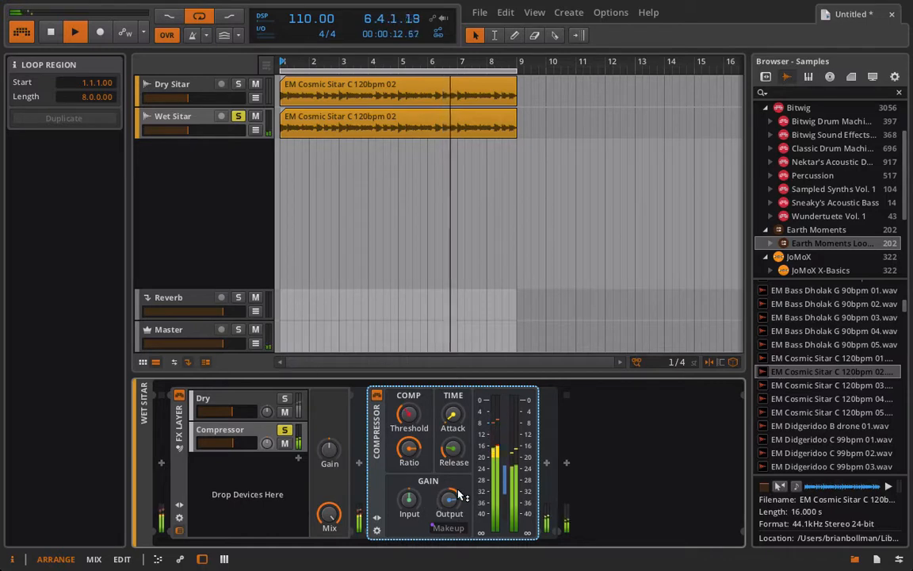
pyautogui.moveTo(450, 499); pyautogui.dragTo(450, 496)
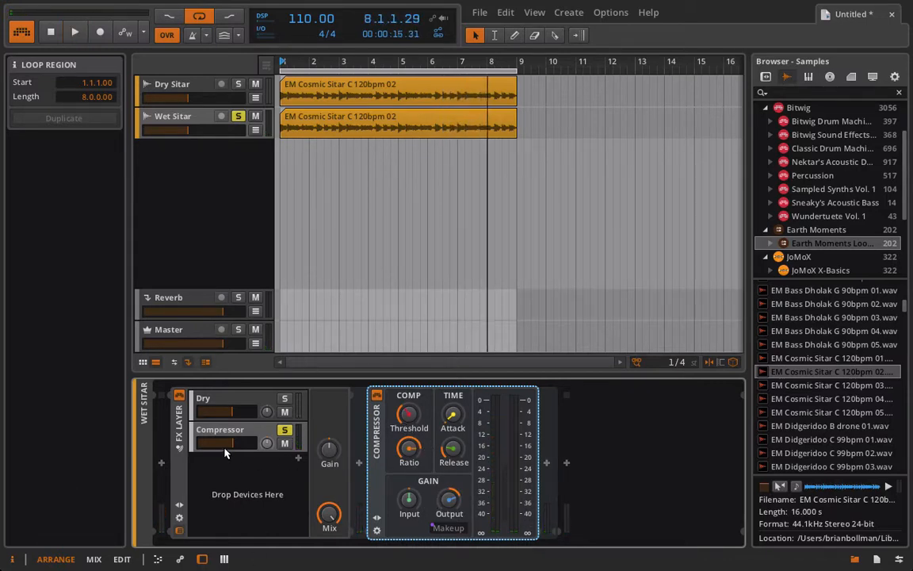
# Unsolo the Compressor layer and balance its volume against the Dry layer during playback.
pyautogui.click(284, 431)
pyautogui.press('space')
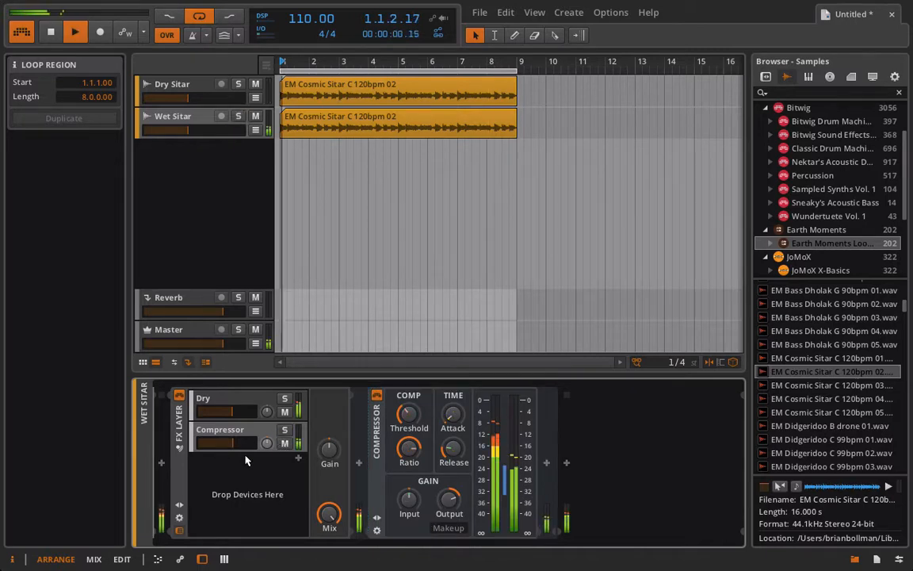
pyautogui.moveTo(233, 443)
pyautogui.mouseDown()
pyautogui.moveTo(233, 412)
pyautogui.moveTo(240, 443)
pyautogui.mouseUp()
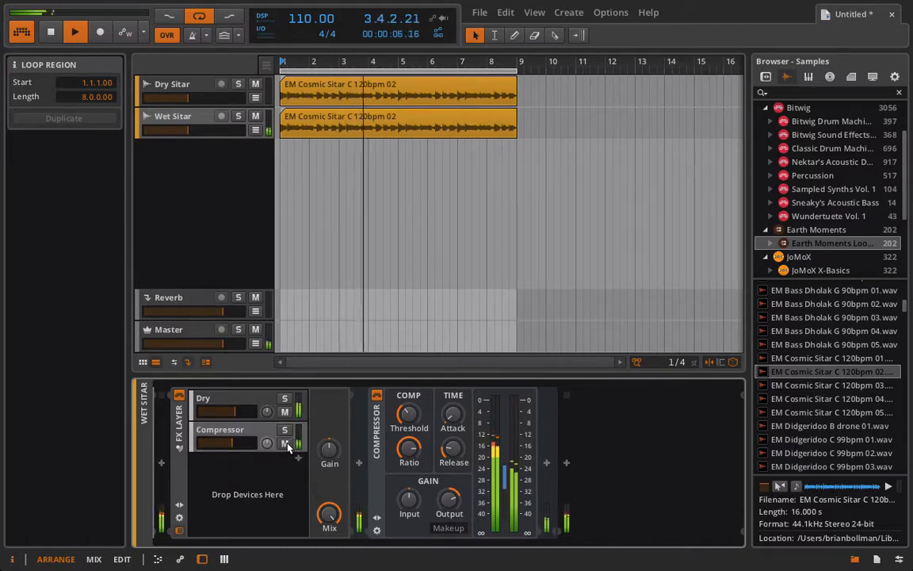
pyautogui.press('space')
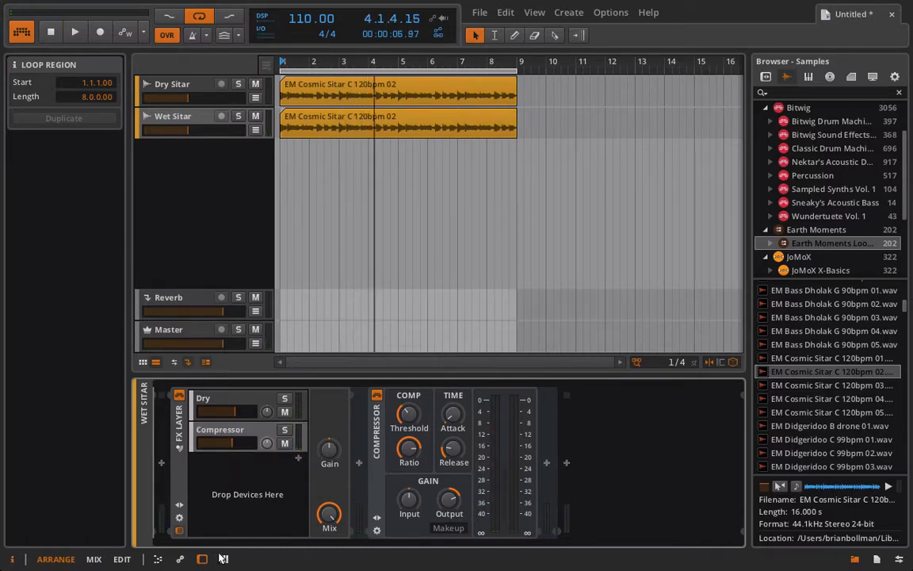
# Insert a Tool device before the Wet Sitar track's FX Layer and adjust its amplitude while checking playback.
pyautogui.click(162, 463)
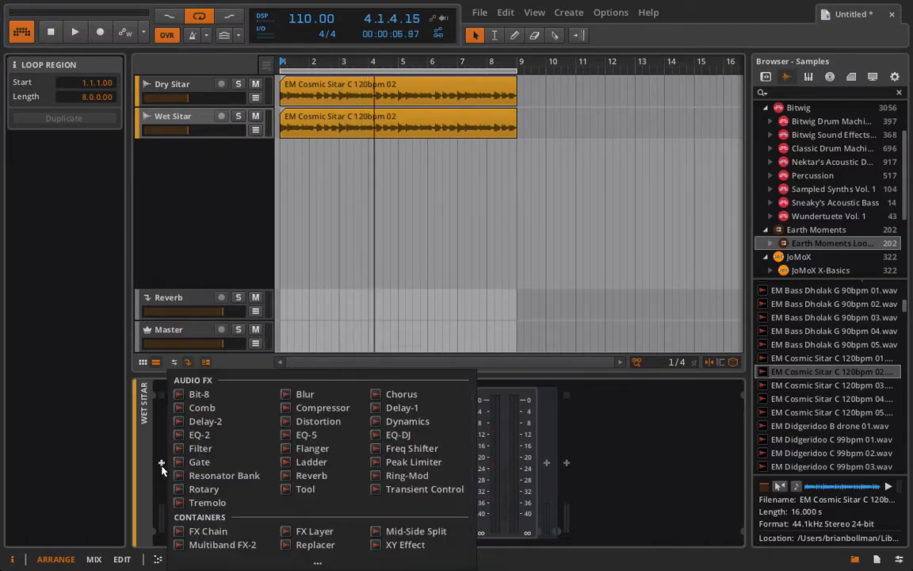
pyautogui.click(305, 489)
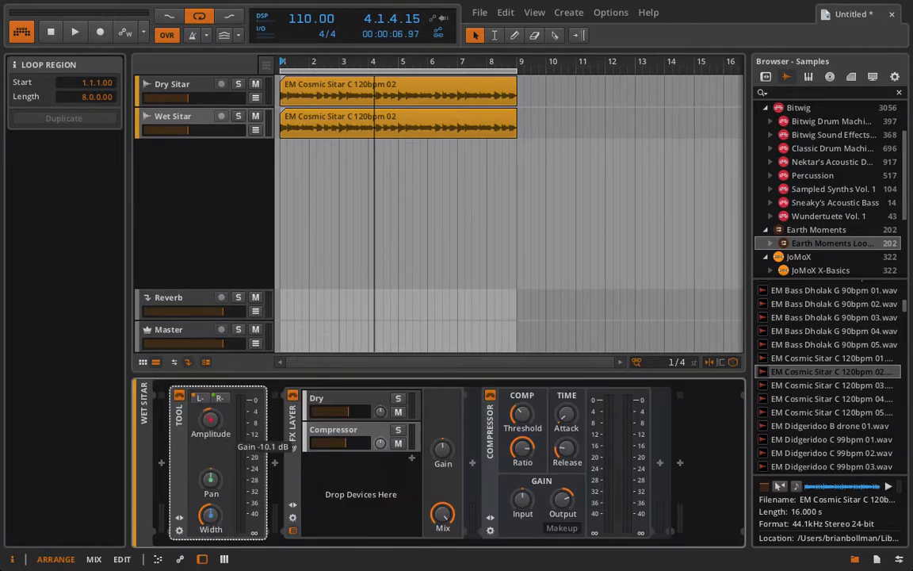
pyautogui.press('space')
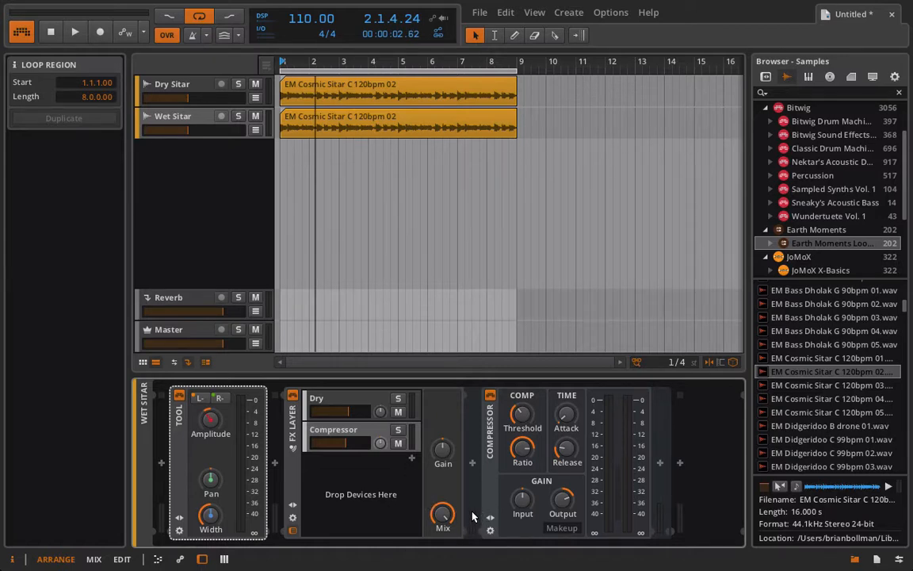
# Add a Chorus layer to the Wet Sitar track's FX Layer and solo it during playback.
pyautogui.click(411, 458)
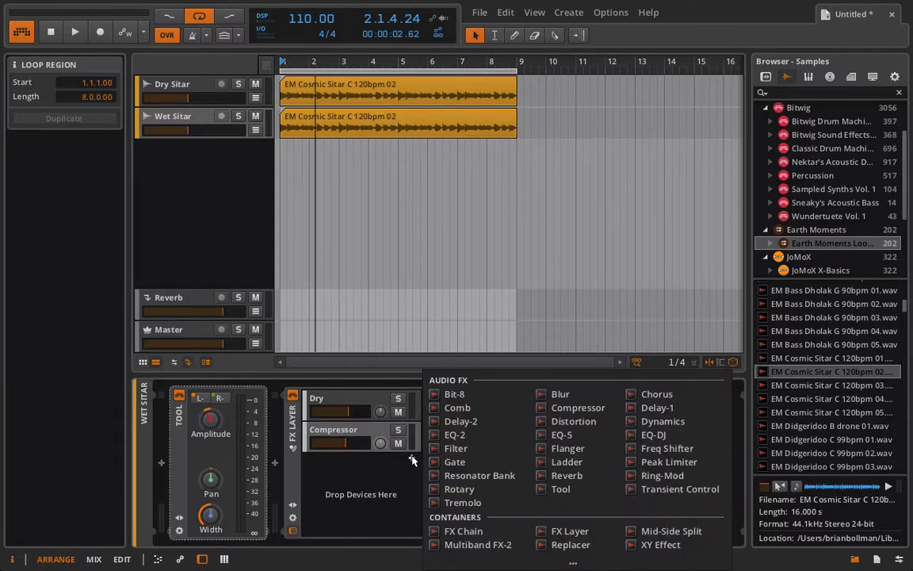
pyautogui.click(673, 395)
pyautogui.press('space')
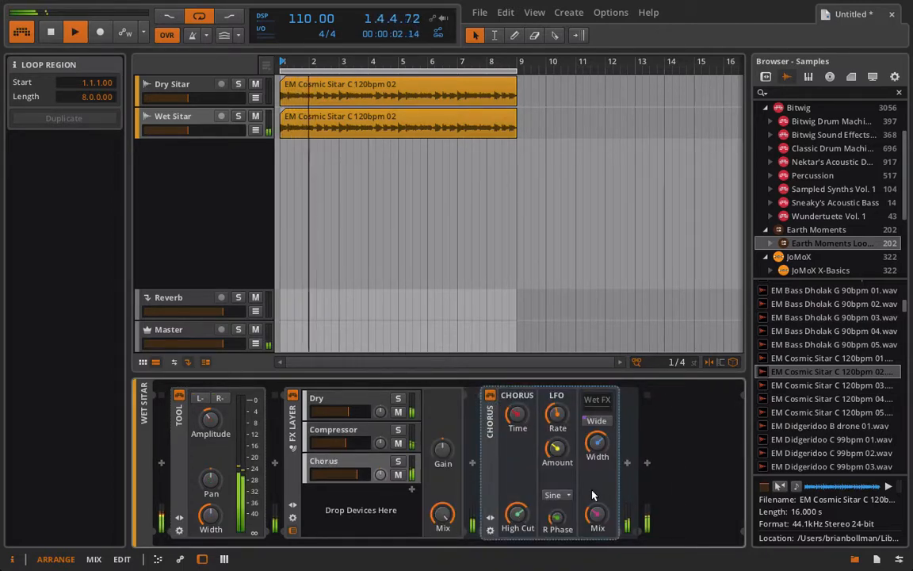
pyautogui.click(398, 462)
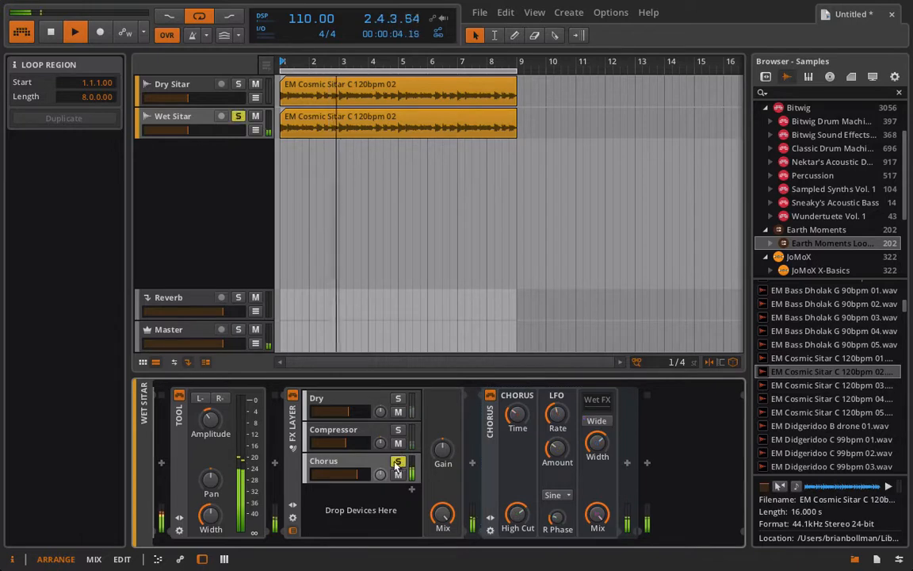
# Enable the Chorus device's Wide option and adjust its width, time, LFO rate and amount while listening.
pyautogui.click(596, 421)
pyautogui.moveTo(598, 449); pyautogui.dragTo(518, 400)
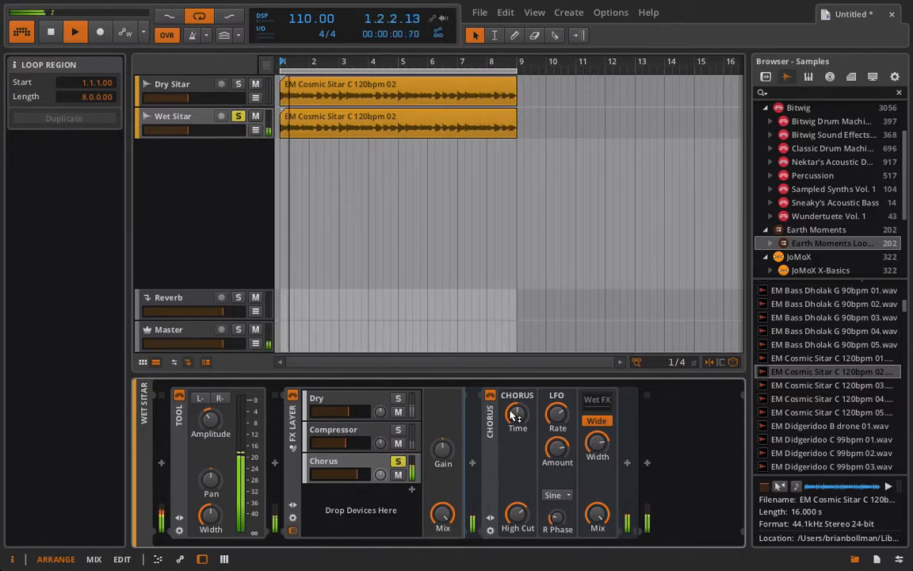
pyautogui.moveTo(559, 417); pyautogui.dragTo(560, 447)
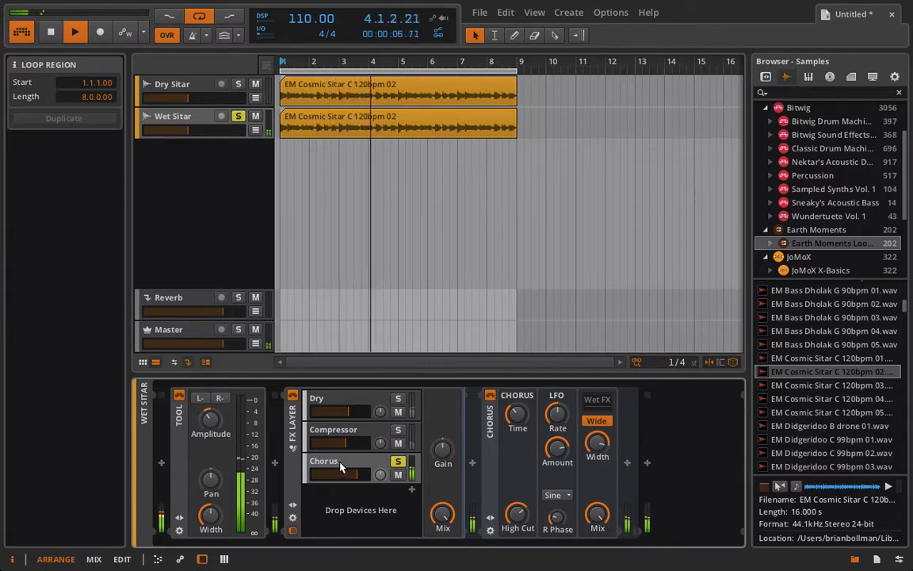
pyautogui.press('space')
# Blend the unsoloed Chorus layer's volume with the other layers during playback and set the project tempo to 120 BPM.
pyautogui.click(398, 461)
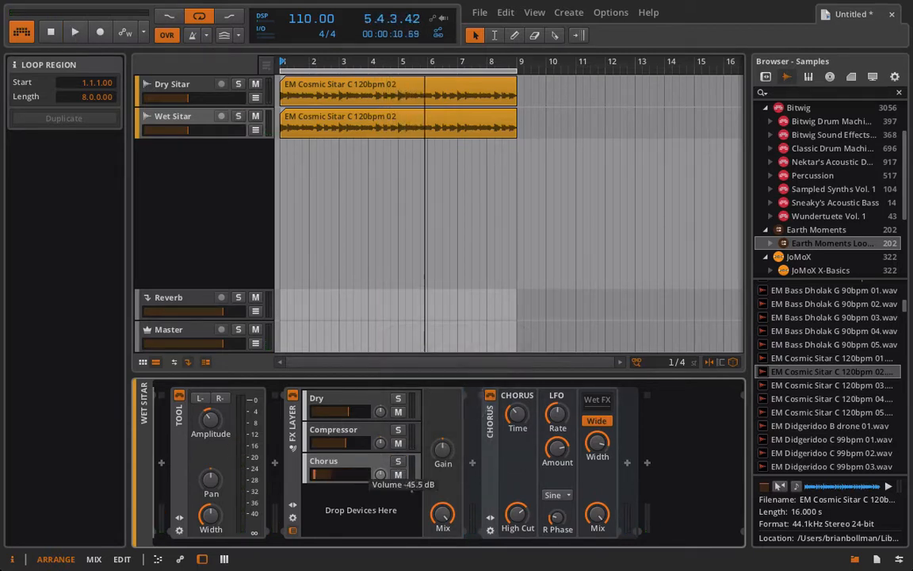
pyautogui.press('space')
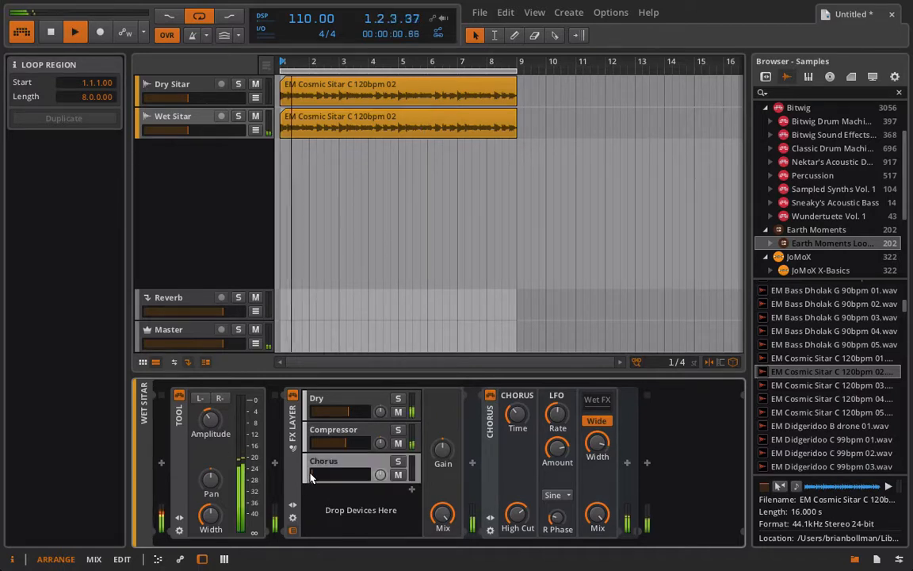
pyautogui.moveTo(347, 476); pyautogui.dragTo(377, 476)
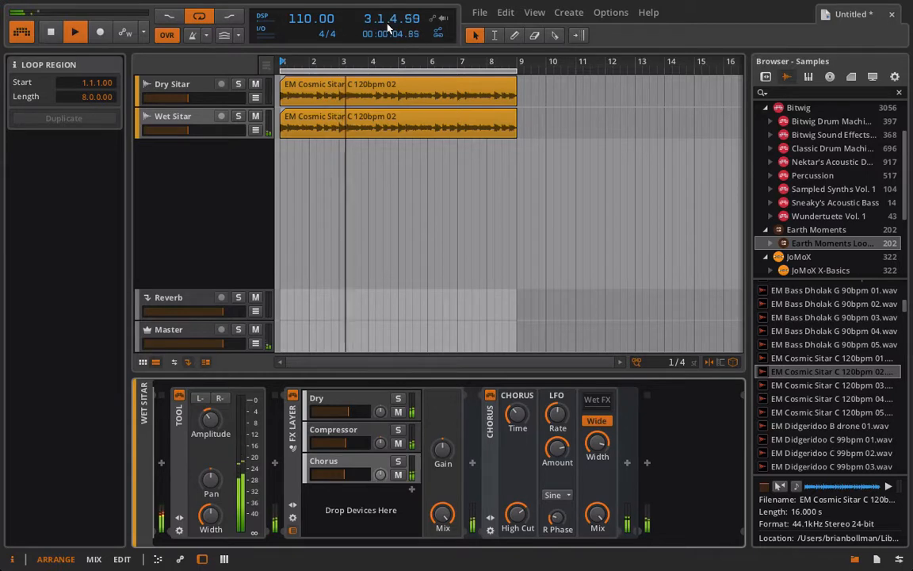
pyautogui.moveTo(319, 30); pyautogui.dragTo(319, 22)
pyautogui.moveTo(346, 474); pyautogui.dragTo(353, 475)
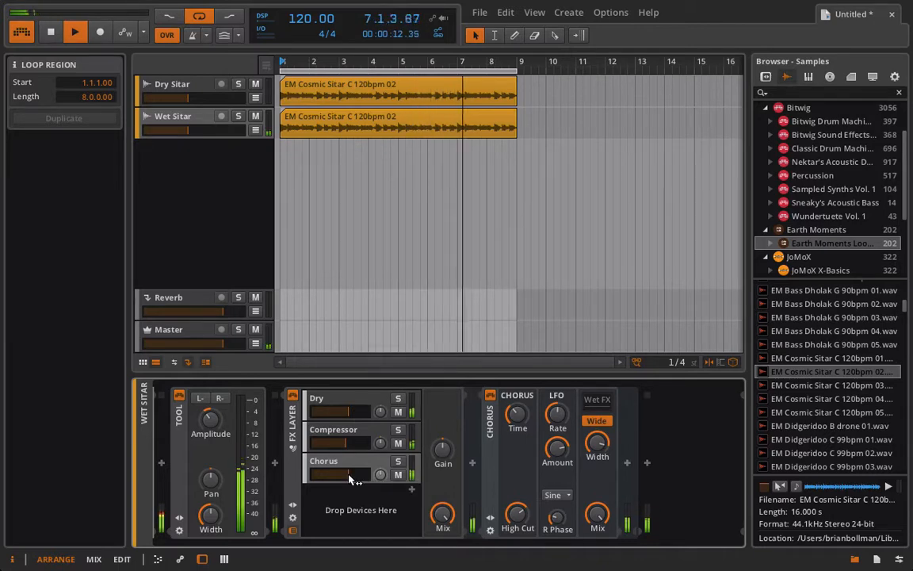
pyautogui.press('space')
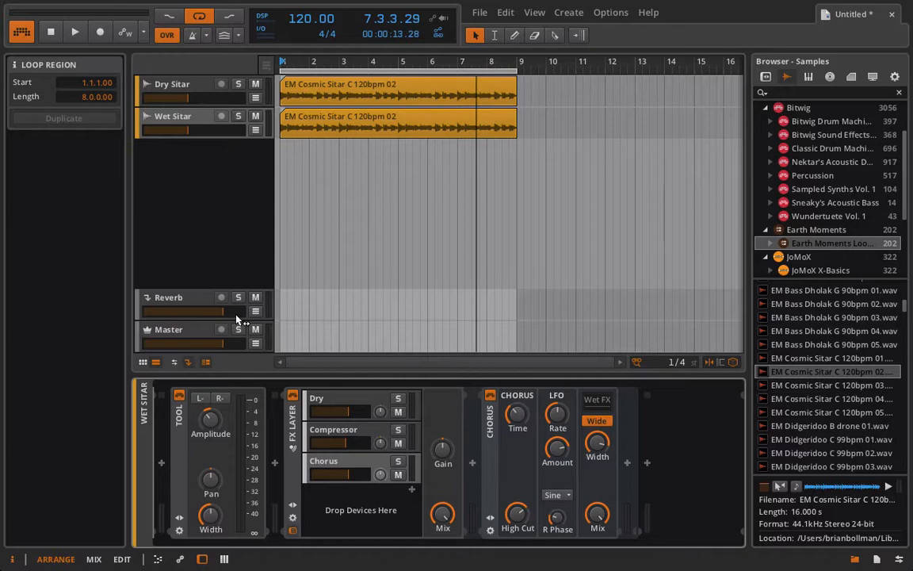
# Delete the Dry layer from the Wet Sitar's FX Layer and remove the FX Layer device from the Dry Sitar track.
pyautogui.click(341, 402)
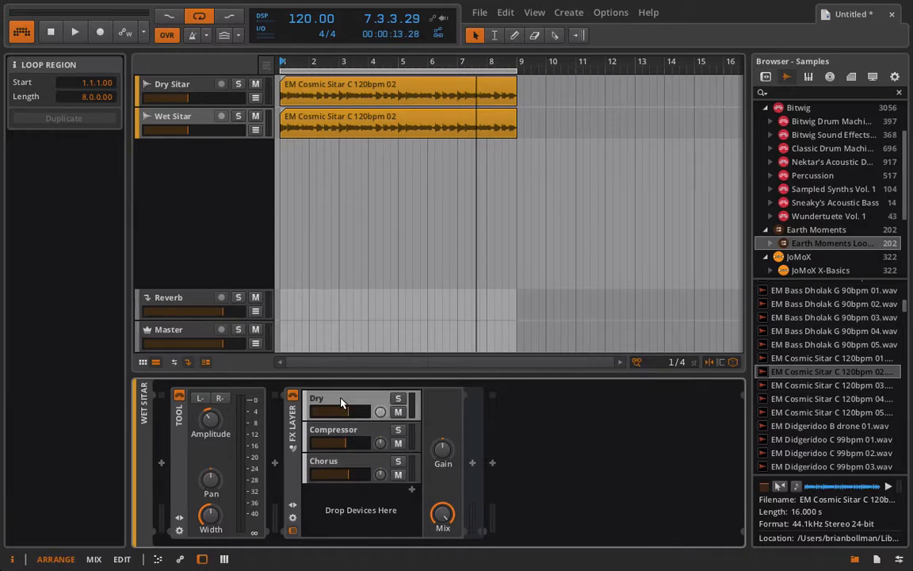
pyautogui.press('Delete')
pyautogui.press('space')
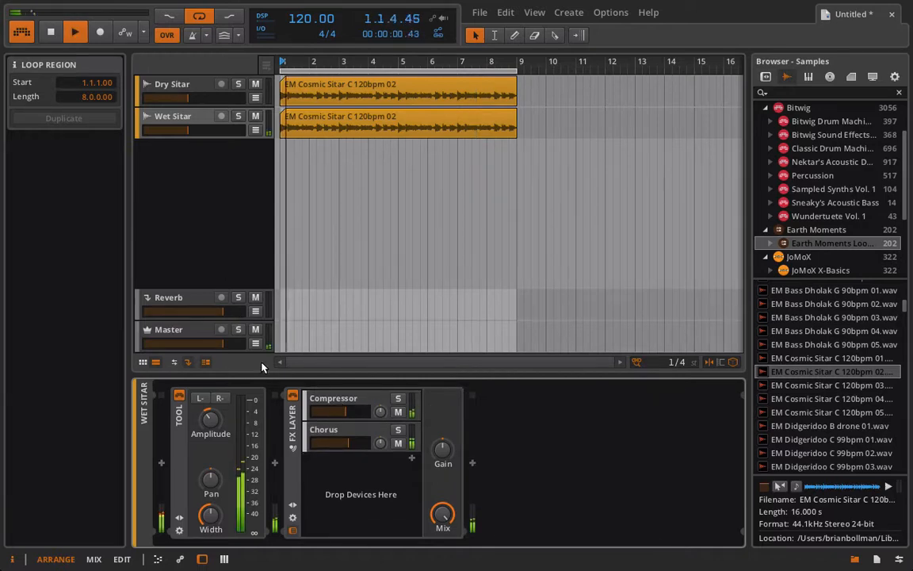
pyautogui.click(194, 85)
pyautogui.press('Delete')
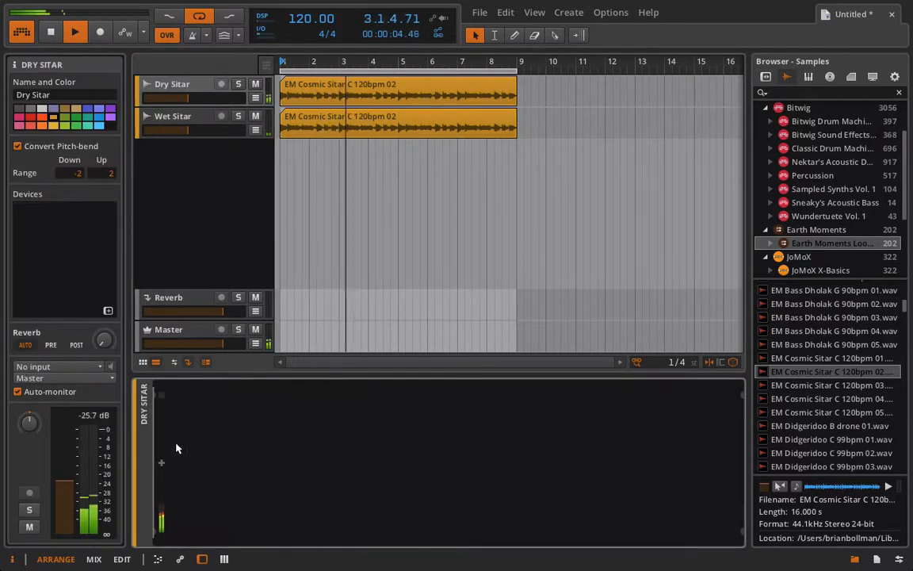
# Rebalance the Dry Sitar and Wet Sitar track volumes during playback, bringing Wet Sitar up to about -6.2 dB.
pyautogui.moveTo(177, 97); pyautogui.dragTo(172, 97)
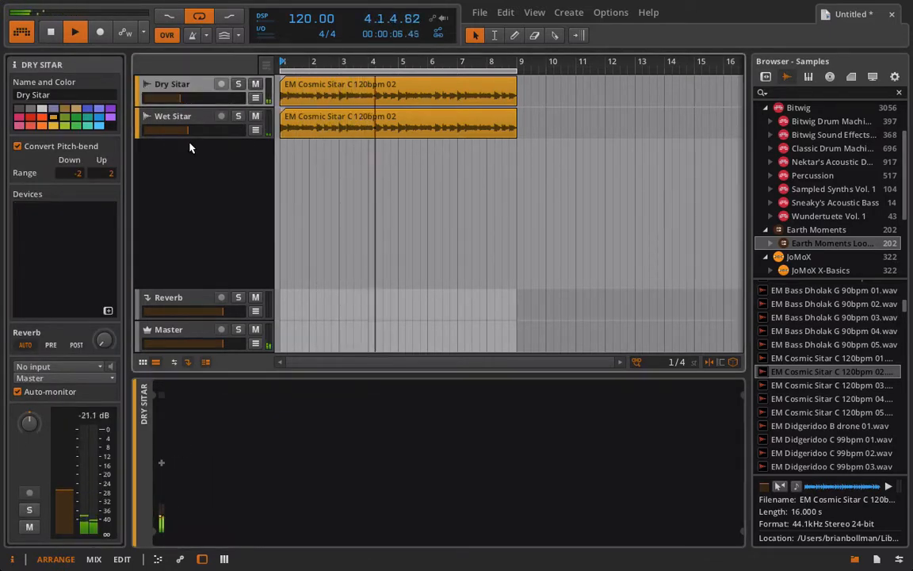
pyautogui.moveTo(190, 130); pyautogui.dragTo(206, 130)
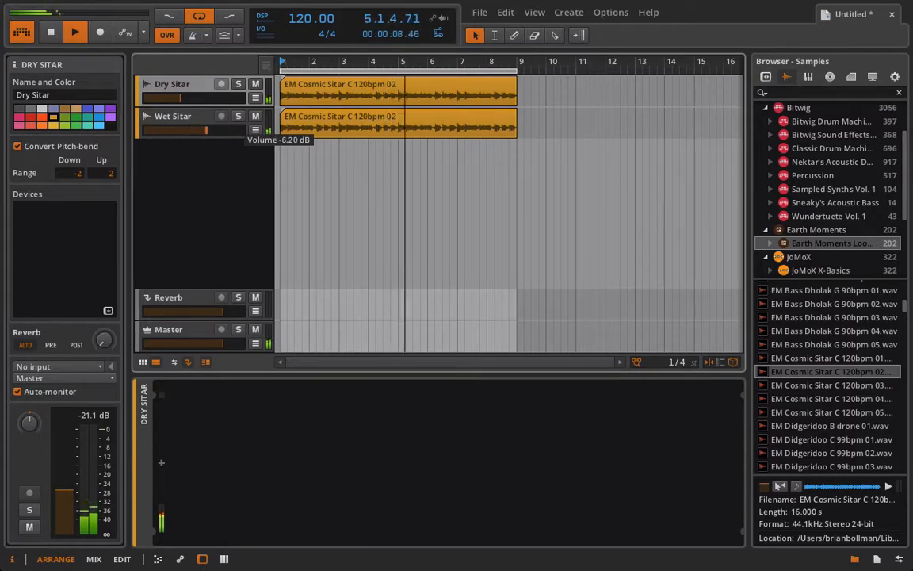
pyautogui.moveTo(180, 98); pyautogui.dragTo(183, 99)
pyautogui.press('space')
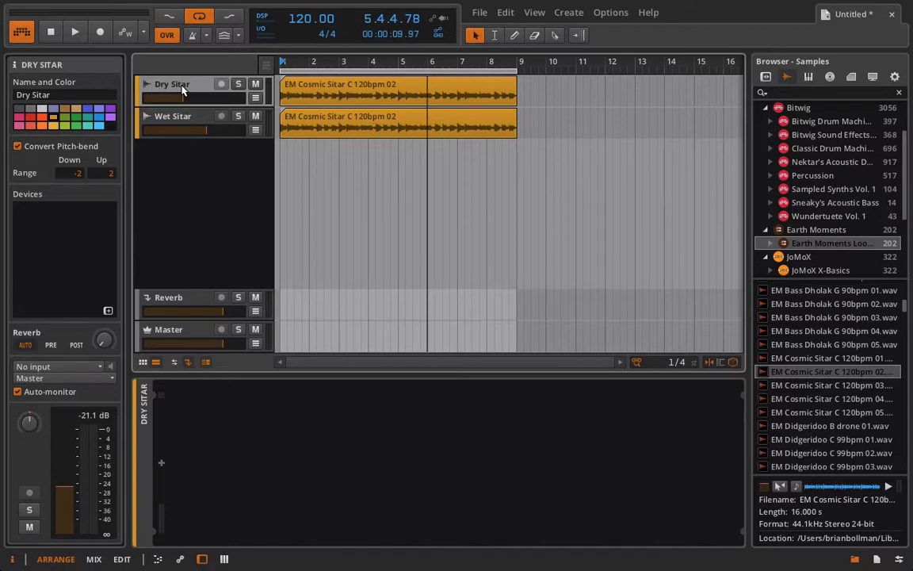
# Raise the Dry Sitar track's Reverb send during playback and briefly solo the Reverb effect track to check it.
pyautogui.press('space')
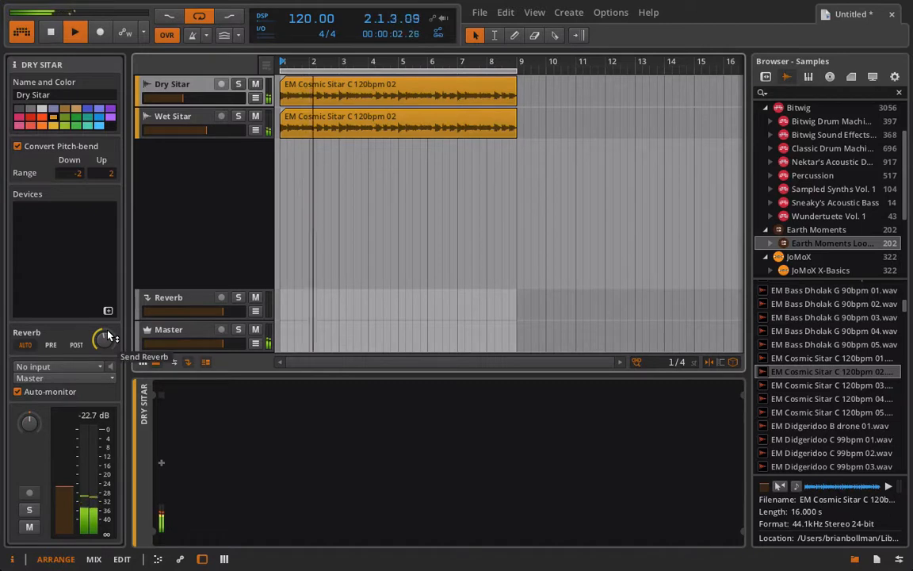
pyautogui.moveTo(108, 337); pyautogui.dragTo(109, 296)
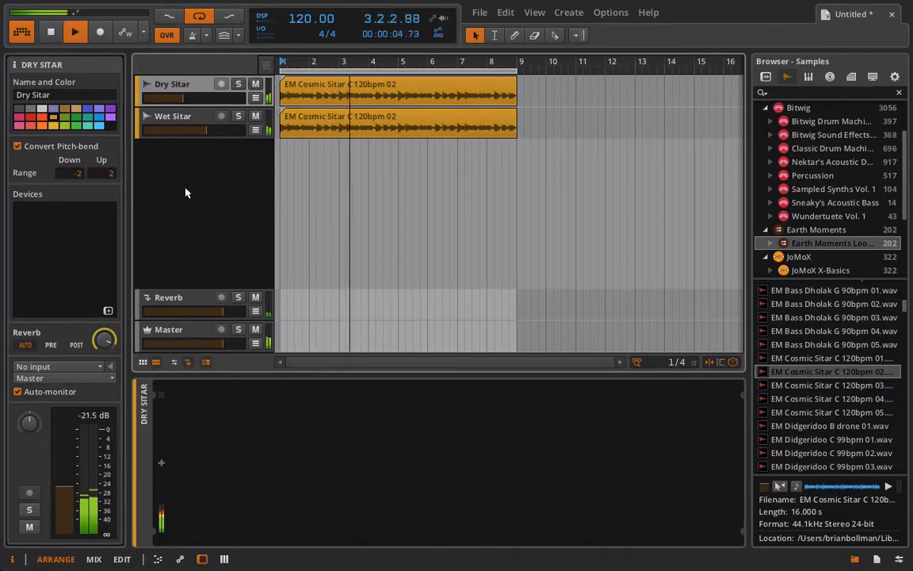
pyautogui.click(239, 298)
pyautogui.click(239, 297)
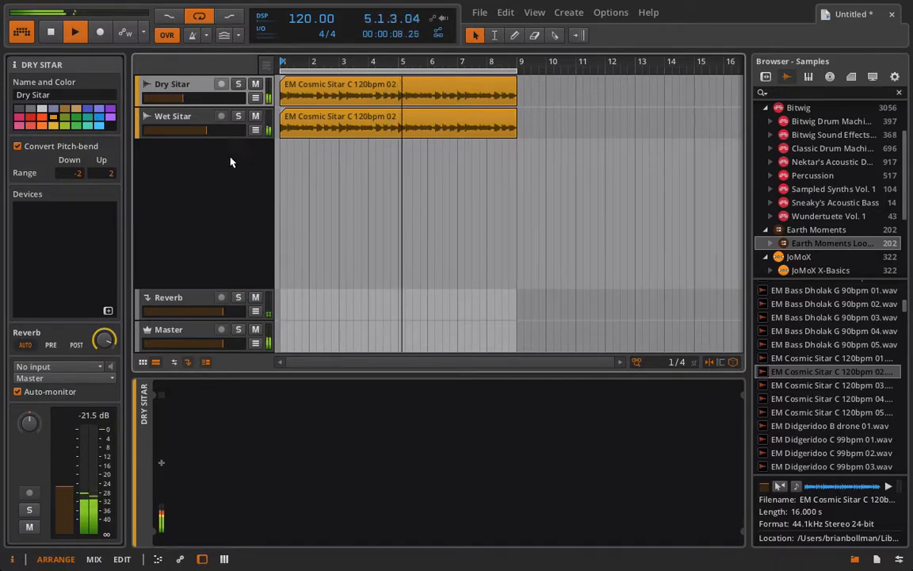
# Add a Ladder filter as a new parallel layer in the Wet Sitar track's FX Layer.
pyautogui.click(183, 117)
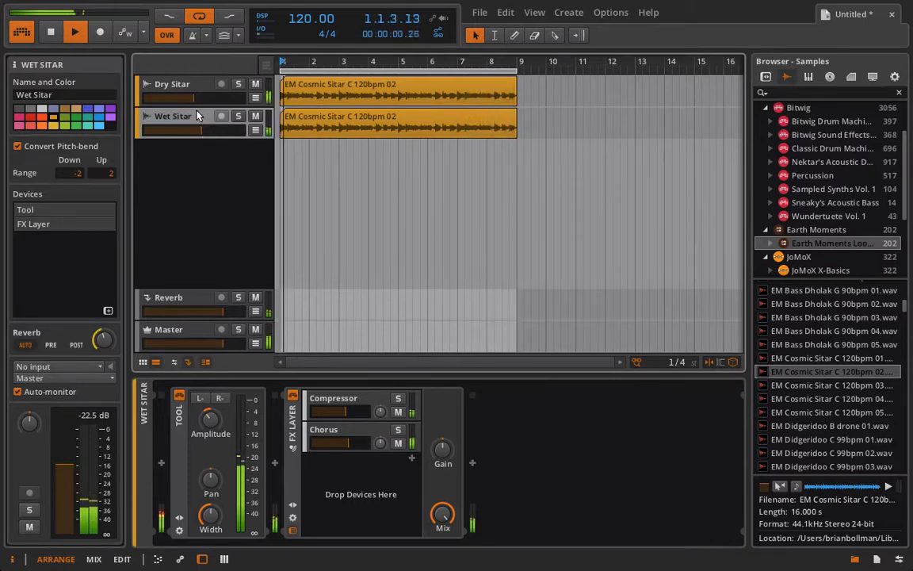
pyautogui.click(351, 443)
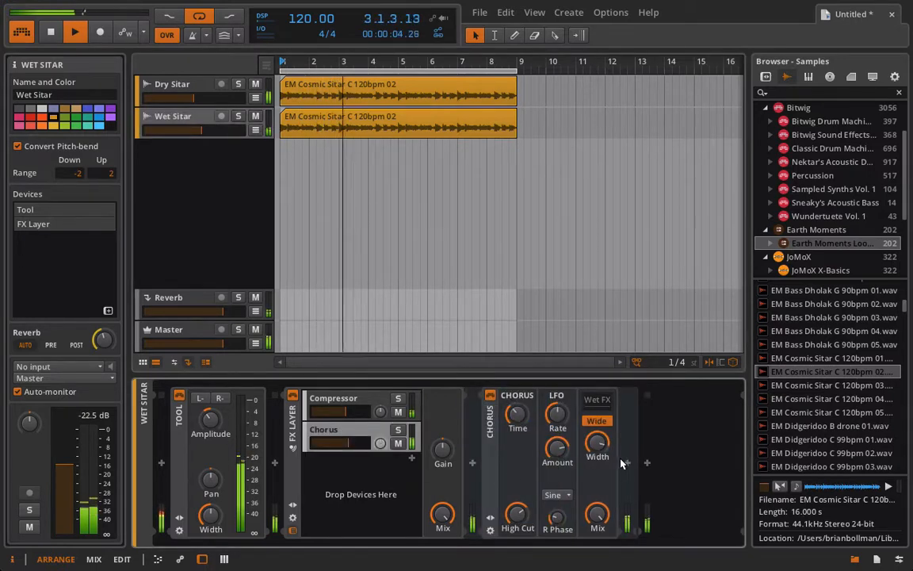
pyautogui.click(411, 458)
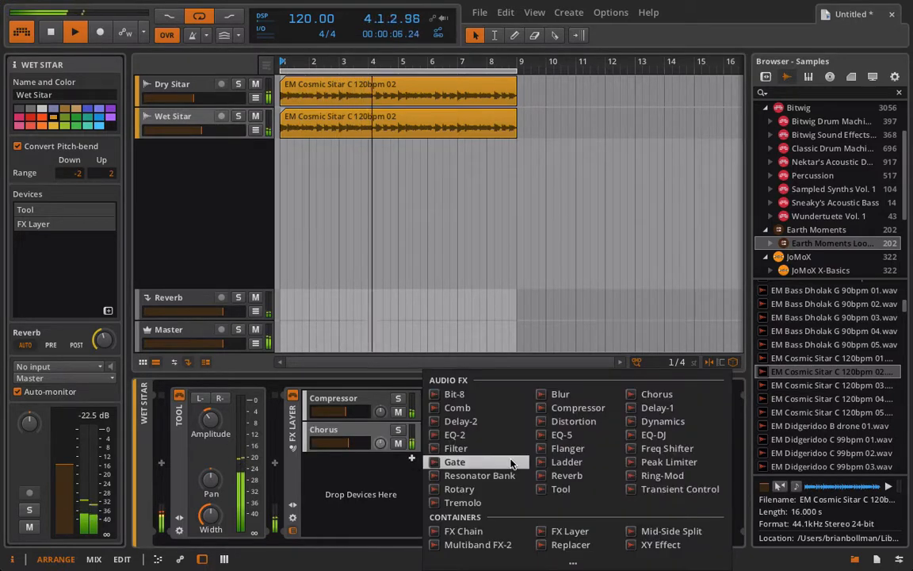
pyautogui.click(593, 464)
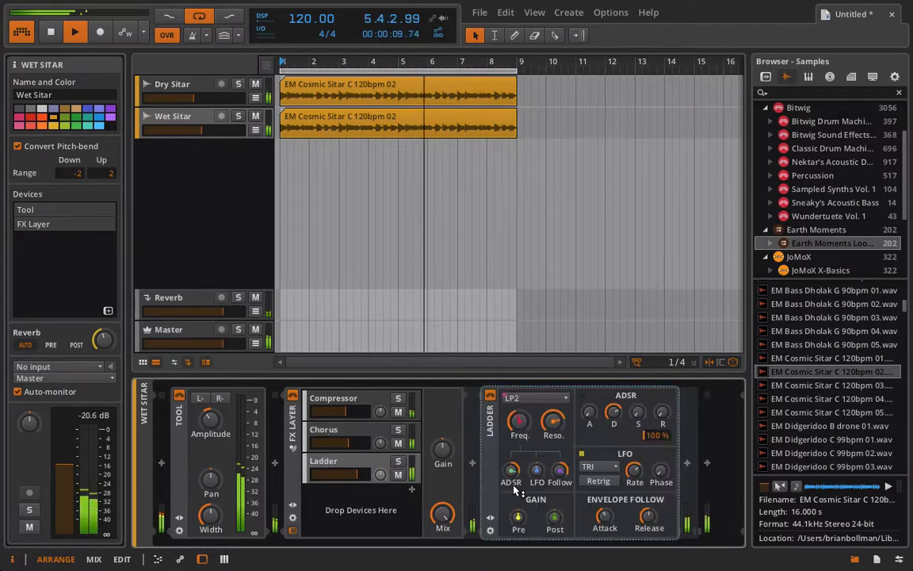
# Slow the Ladder device's LFO rate while listening and set its filter mode to BP2.
pyautogui.rightClick(367, 474)
pyautogui.press('Escape')
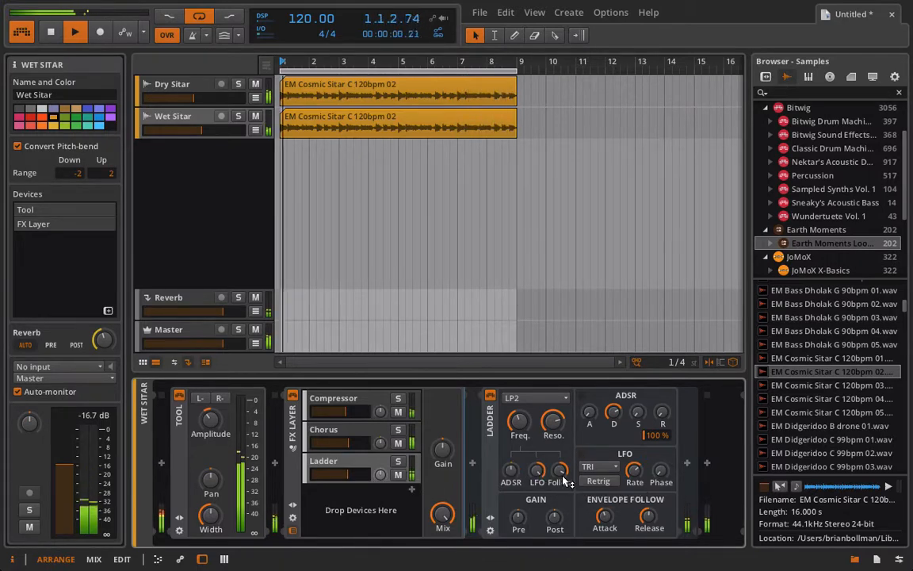
pyautogui.moveTo(634, 470); pyautogui.dragTo(634, 485)
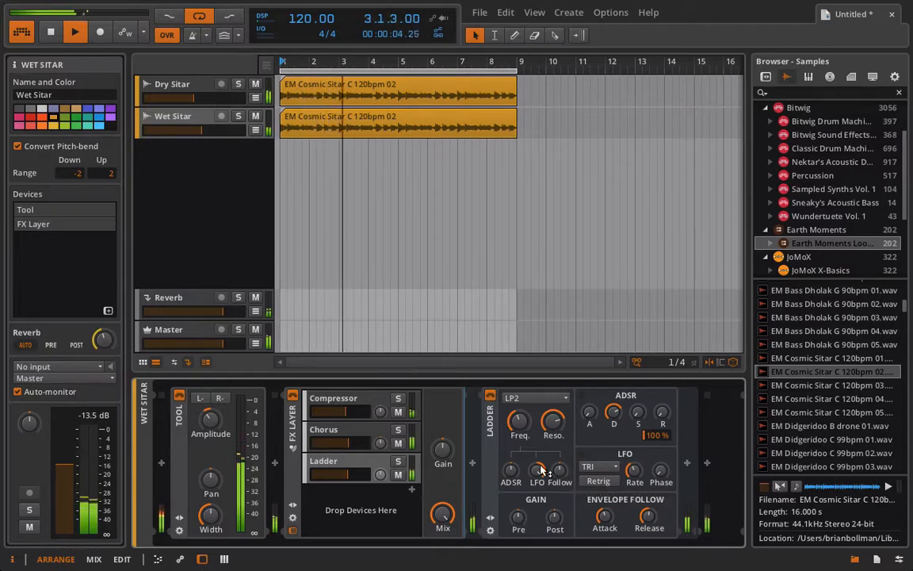
pyautogui.click(536, 398)
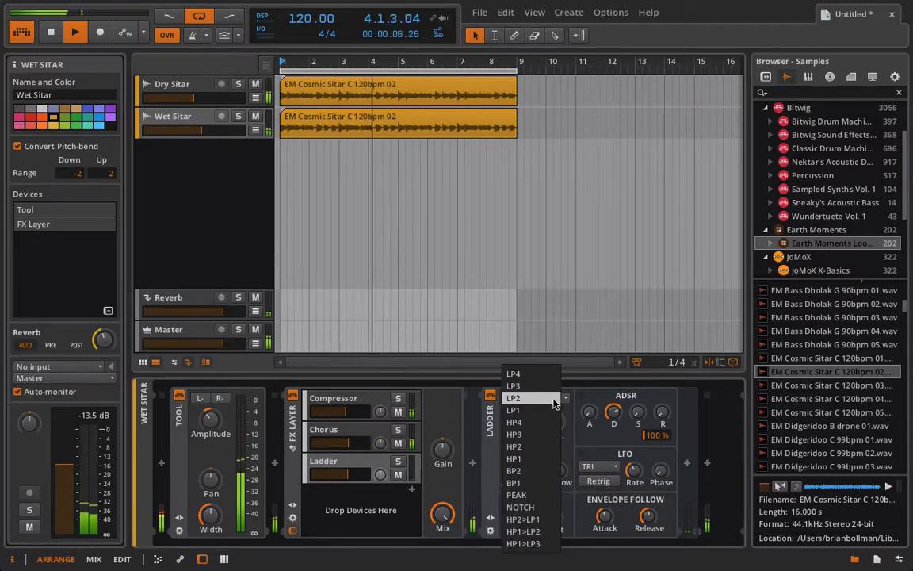
pyautogui.click(524, 471)
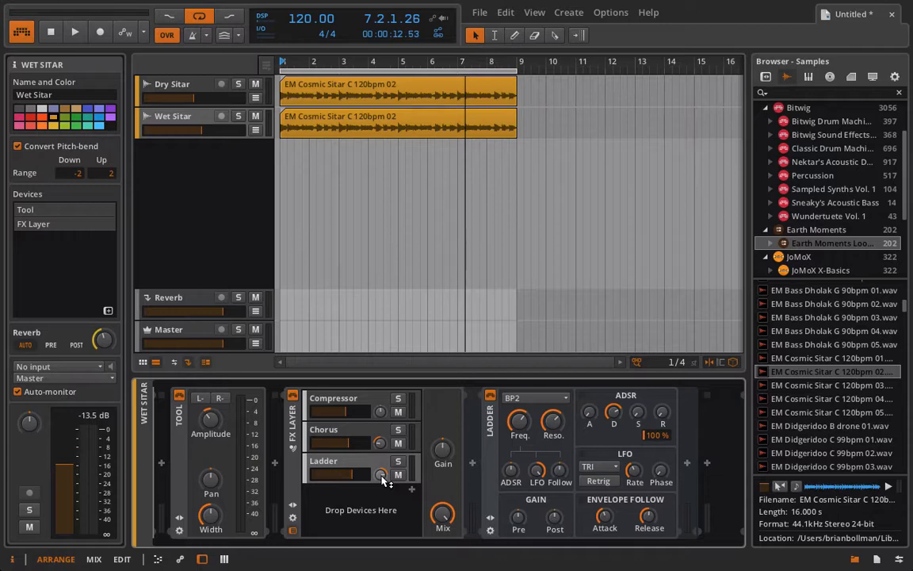
# Resume playback, raise the Ladder's LFO rate and solo the Ladder layer.
pyautogui.press('space')
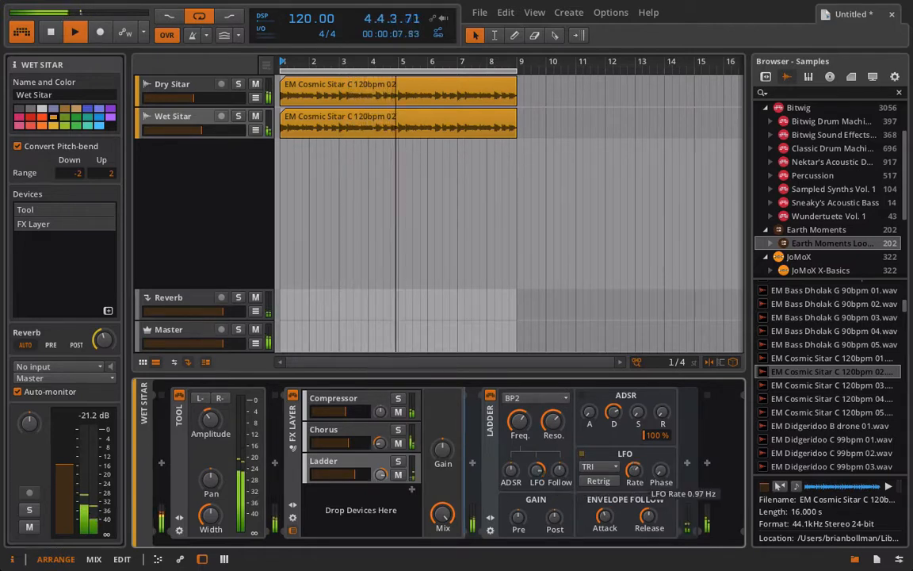
pyautogui.moveTo(635, 470); pyautogui.dragTo(634, 462)
pyautogui.click(399, 462)
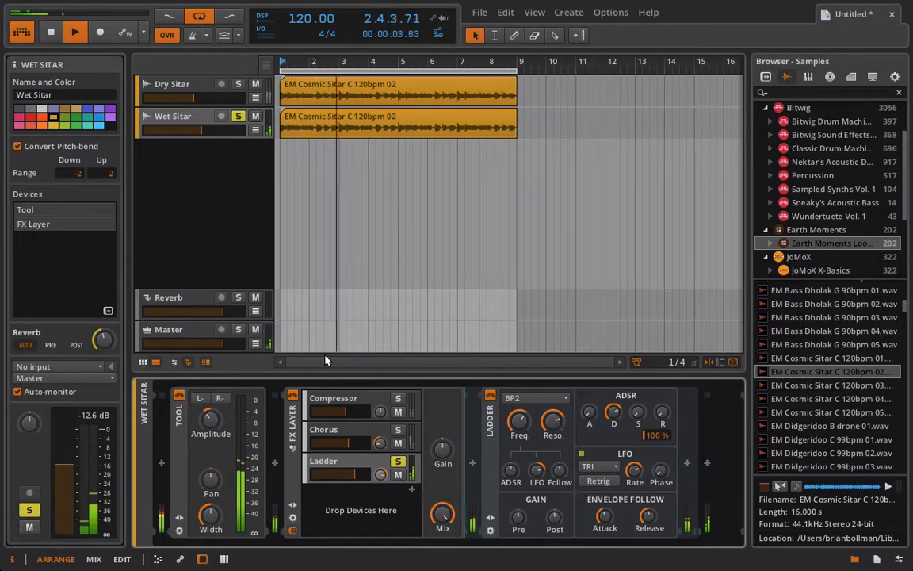
# Raise the Wet Sitar track's Reverb send and compare it with the Dry Sitar track's send.
pyautogui.moveTo(103, 341)
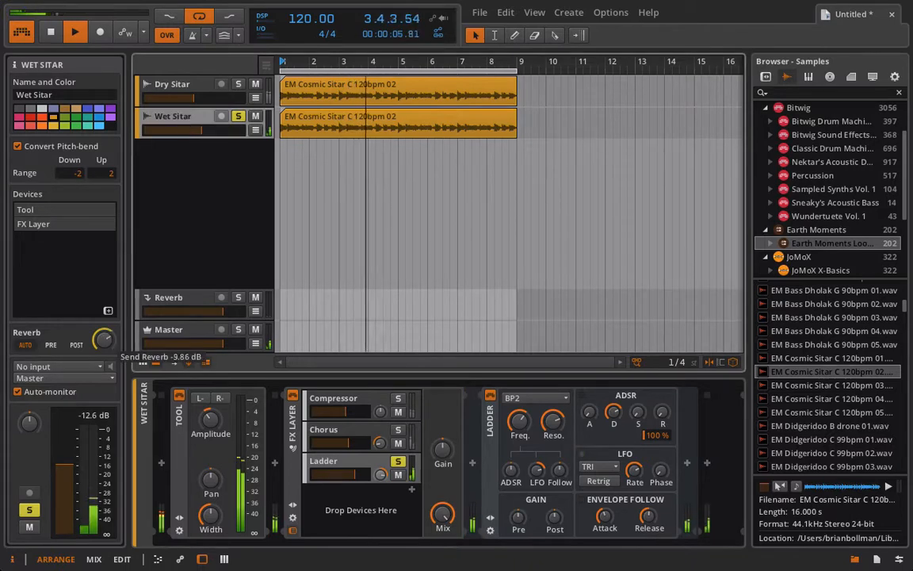
pyautogui.moveTo(104, 339)
pyautogui.mouseDown()
pyautogui.moveTo(104, 315)
pyautogui.moveTo(103, 326)
pyautogui.mouseUp()
pyautogui.click(161, 80)
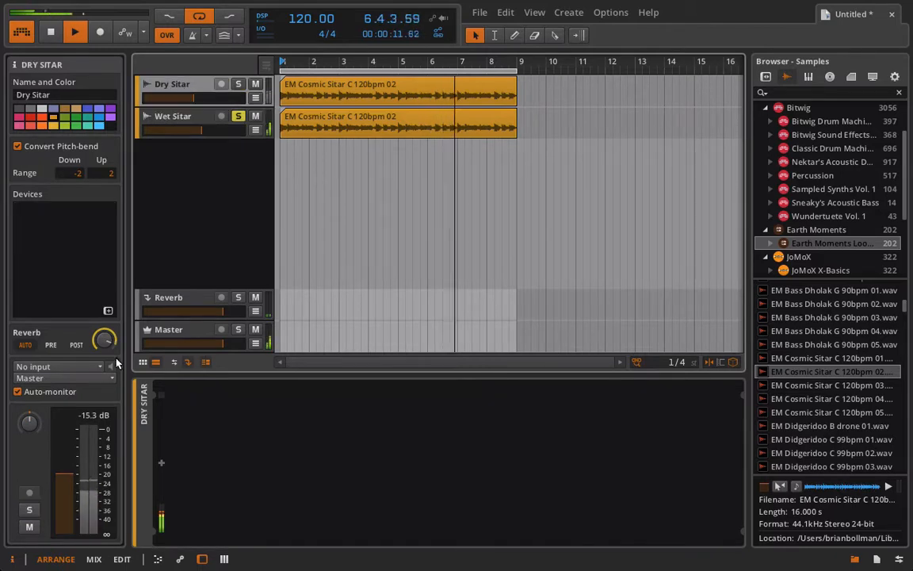
# Add a Rotary device after the Ladder in the Wet Sitar's Ladder layer and adjust its modulation rate, time and amp.
pyautogui.click(186, 119)
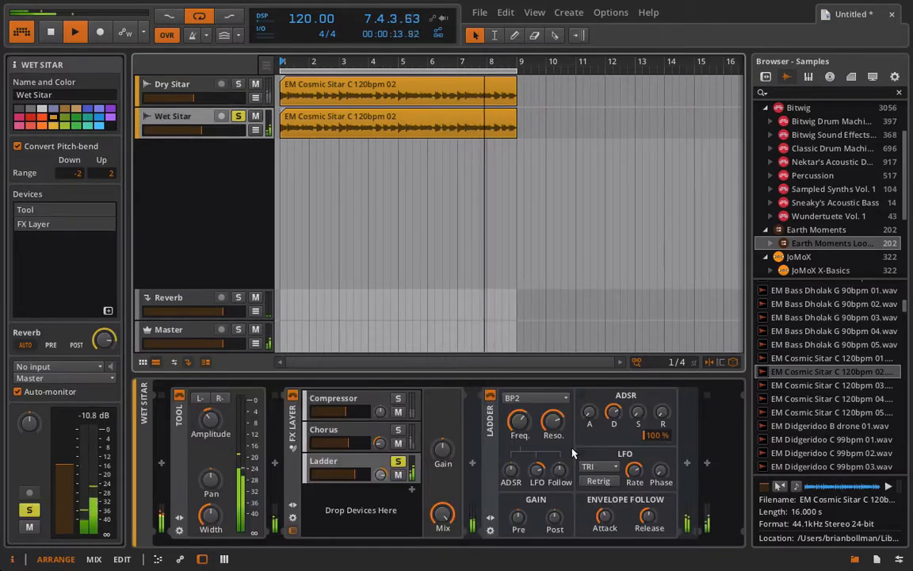
pyautogui.click(687, 464)
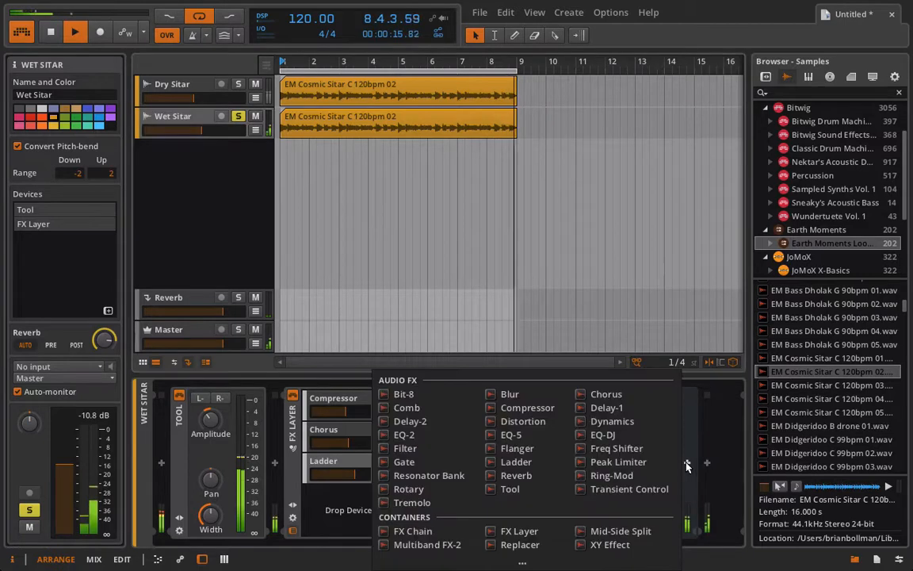
pyautogui.click(409, 489)
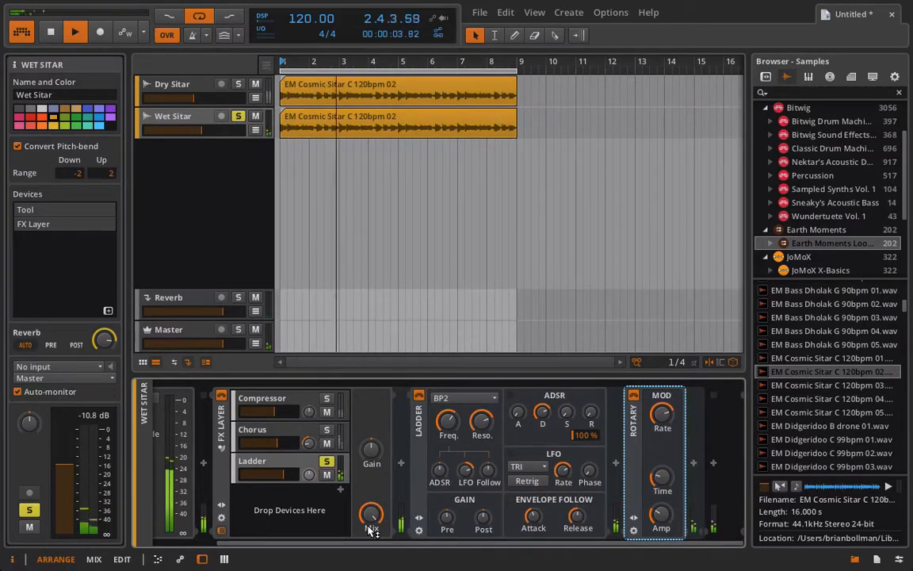
pyautogui.moveTo(664, 414); pyautogui.dragTo(664, 399)
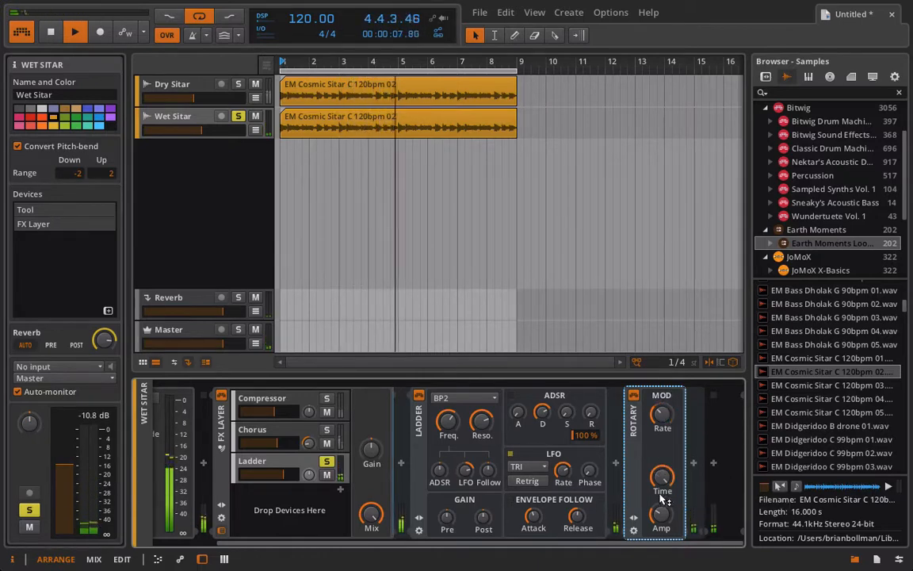
pyautogui.moveTo(661, 515)
pyautogui.mouseDown()
pyautogui.moveTo(661, 484)
pyautogui.moveTo(660, 535)
pyautogui.mouseUp()
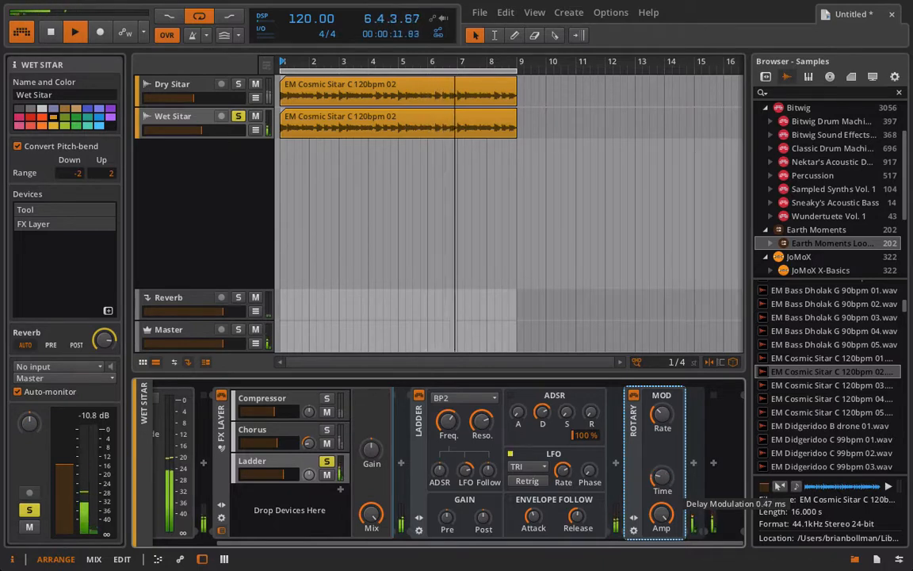
pyautogui.moveTo(662, 413); pyautogui.dragTo(662, 428)
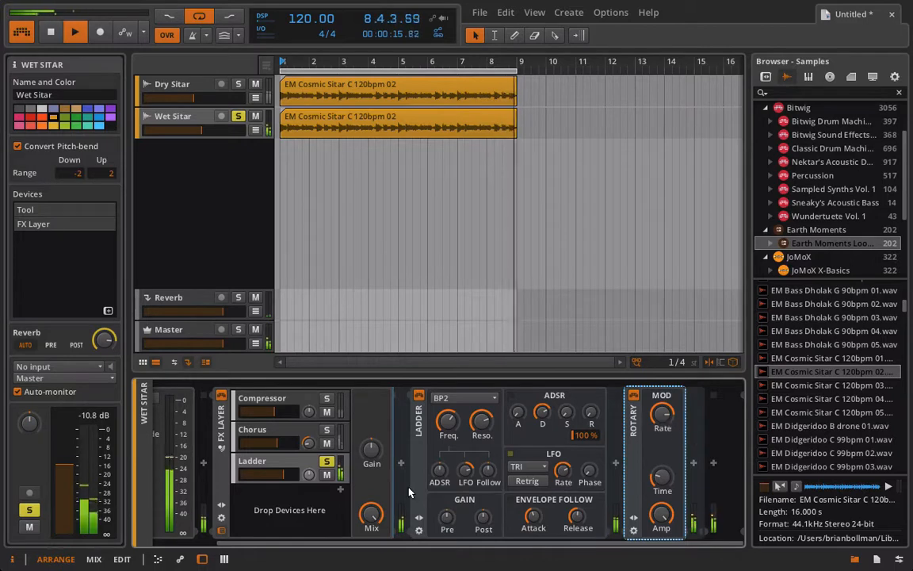
# Unsolo the Ladder layer and adjust the Ladder's resonance, frequency and LFO rate within the full mix.
pyautogui.click(327, 461)
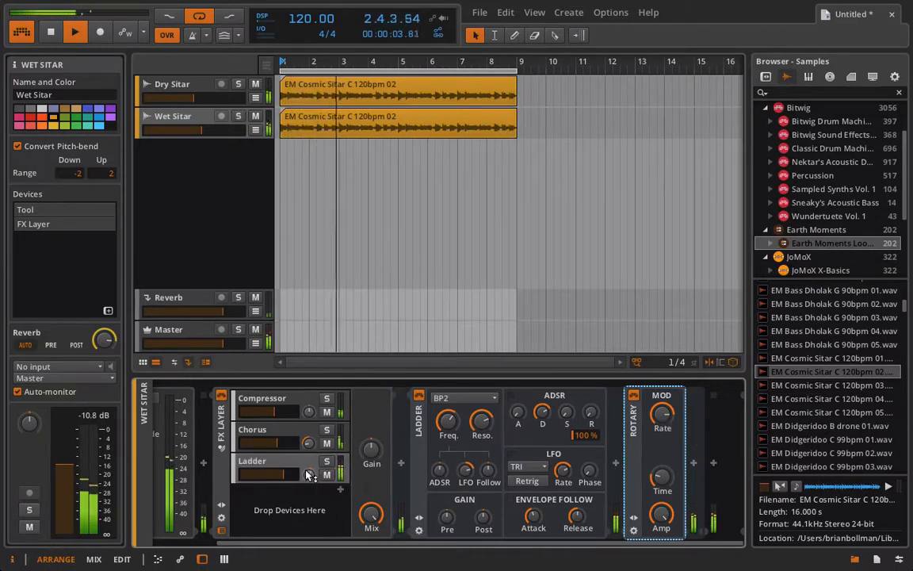
pyautogui.click(310, 443)
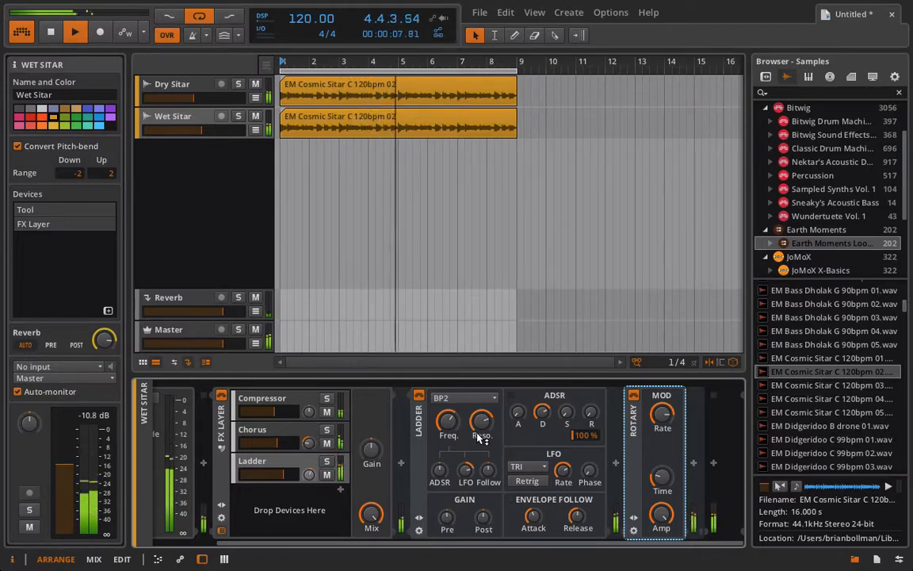
pyautogui.moveTo(481, 424); pyautogui.dragTo(447, 452)
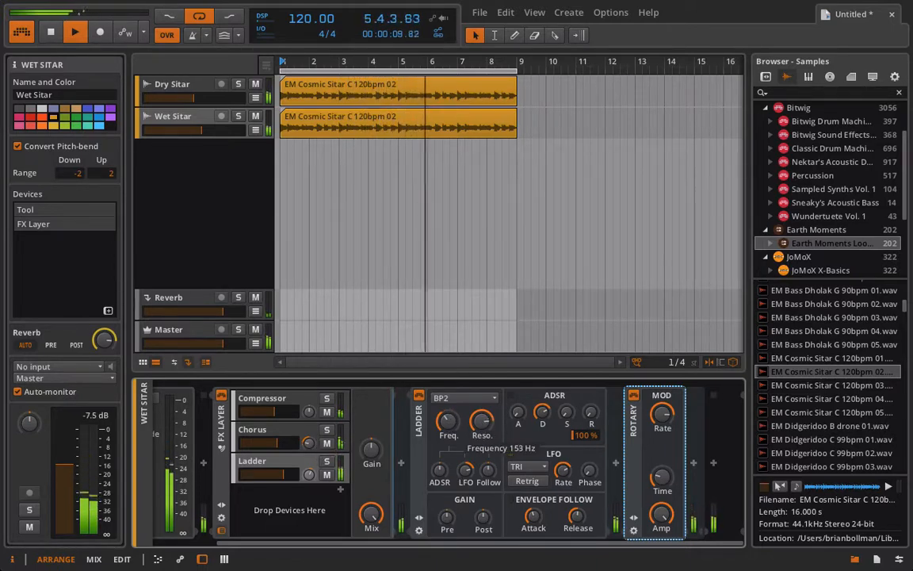
pyautogui.moveTo(562, 469); pyautogui.dragTo(562, 456)
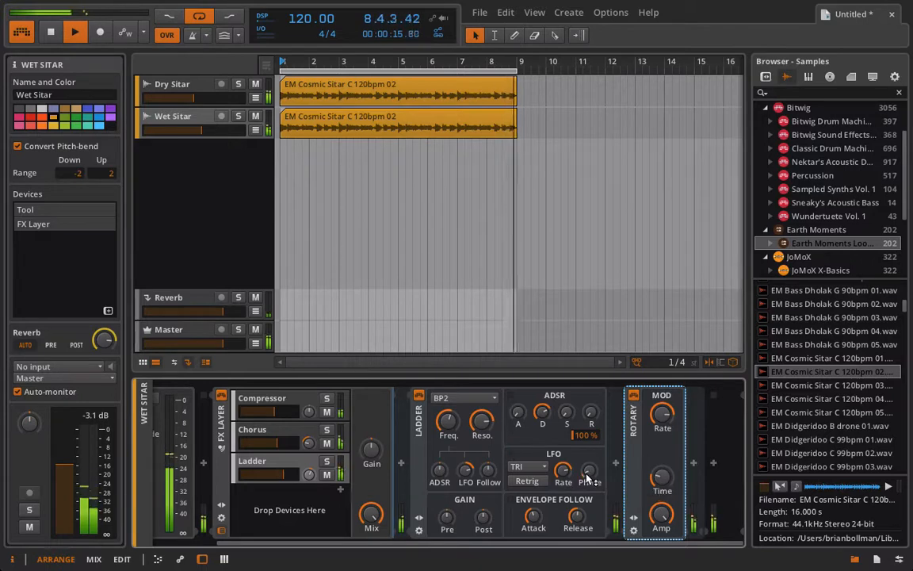
# Lower the Ladder layer's volume slightly in the FX Layer and stop playback.
pyautogui.moveTo(288, 475); pyautogui.dragTo(280, 475)
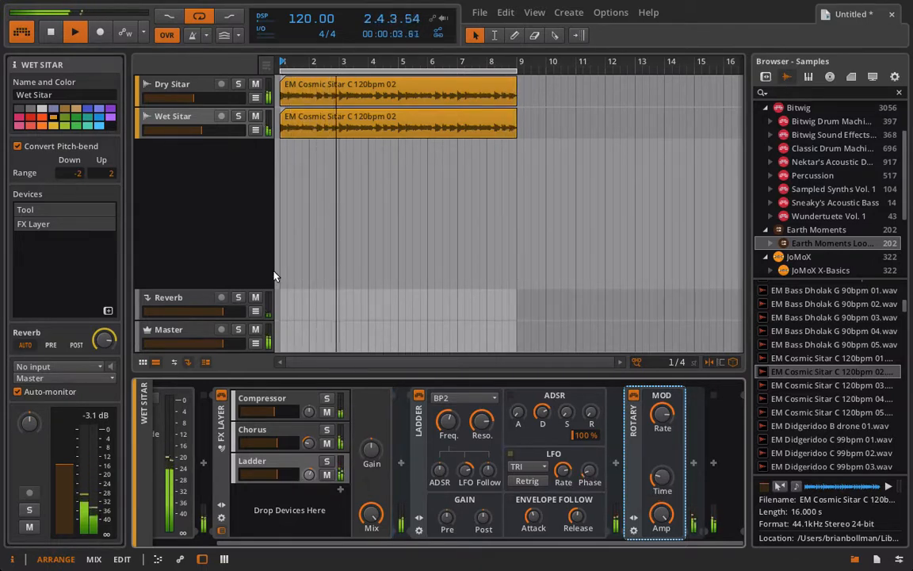
pyautogui.hscroll(-3, 306, 387)
pyautogui.press('space')
pyautogui.moveTo(457, 6)
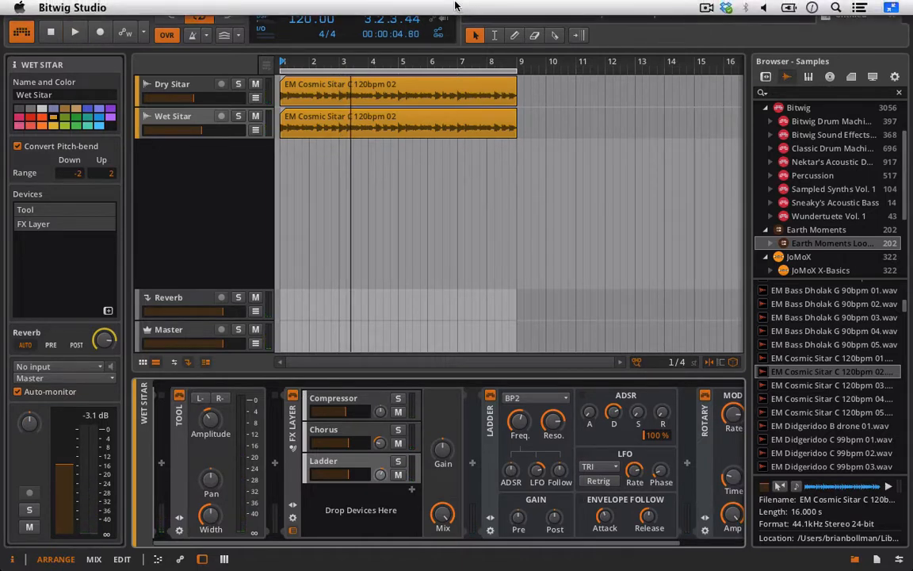